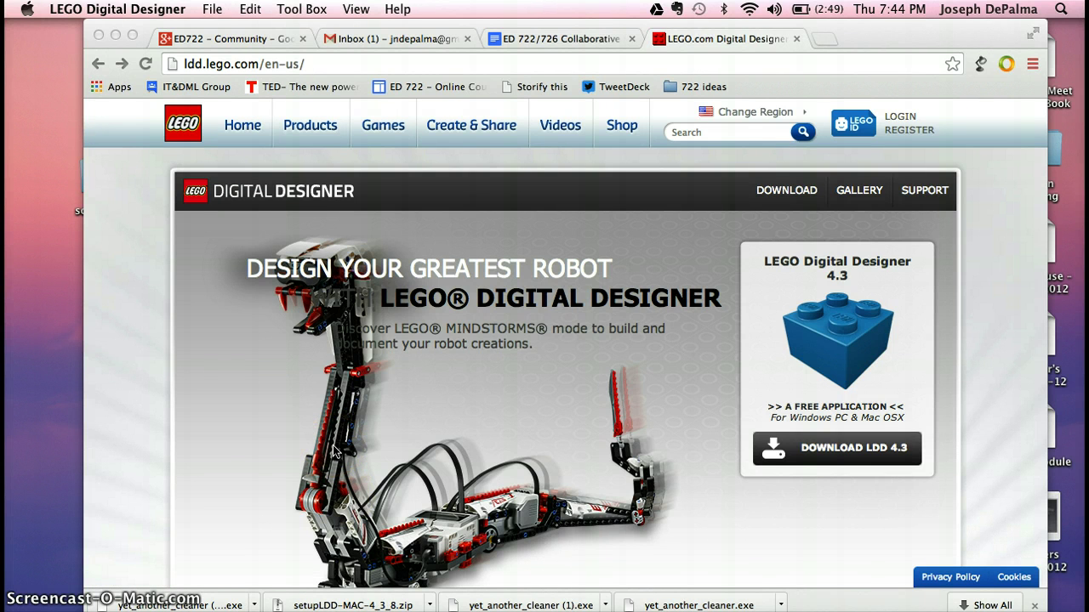
Launch the downloaded LEGO Digital Designer from Chrome's downloads to reach its mode-choice start screen.
drag(343, 401, 811, 457)
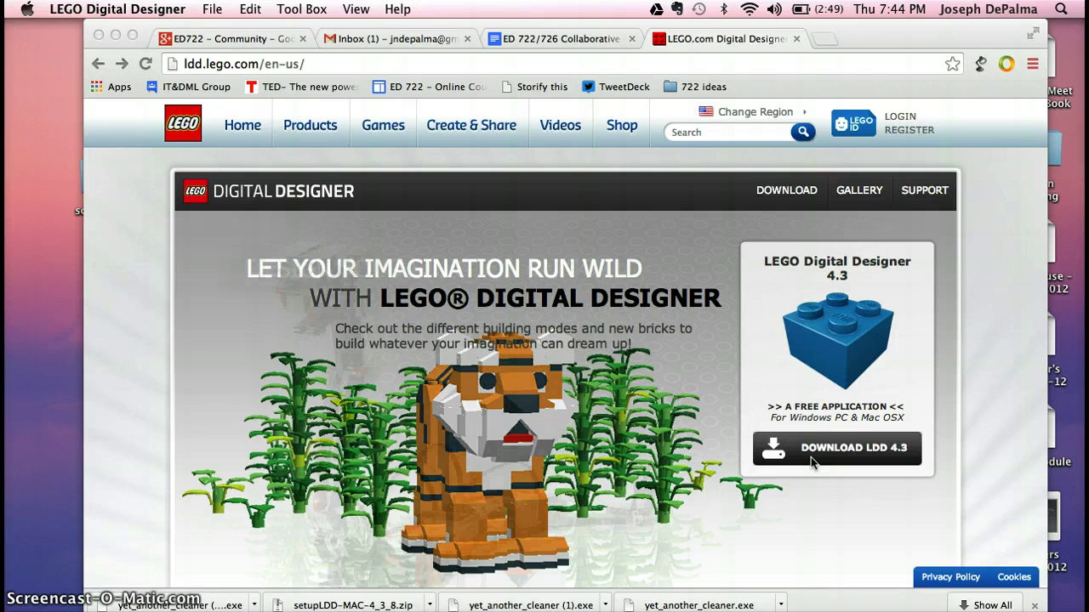
drag(811, 457, 723, 611)
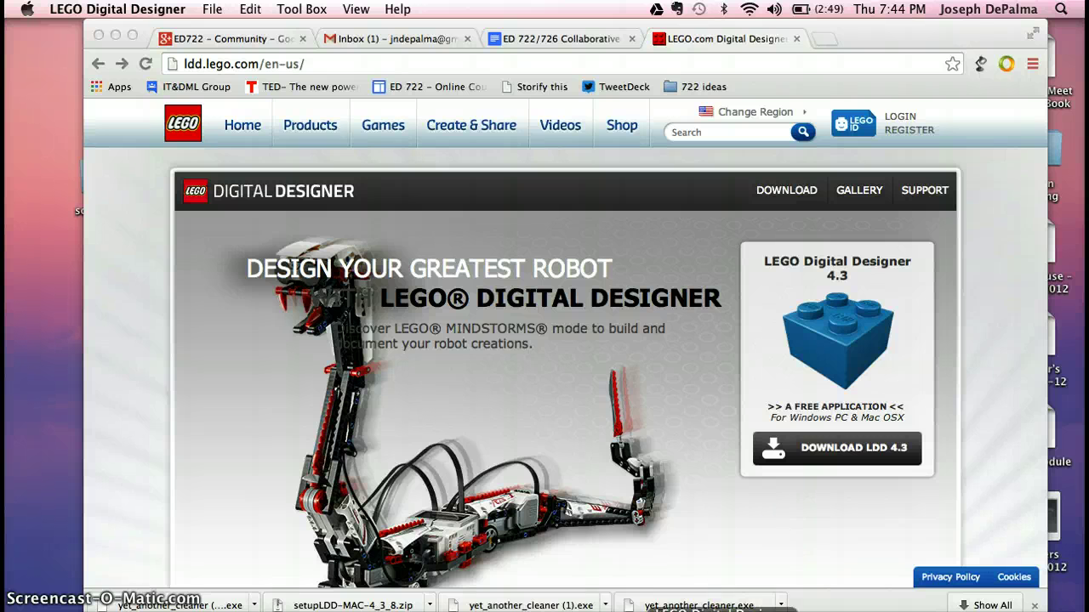
drag(723, 611, 723, 611)
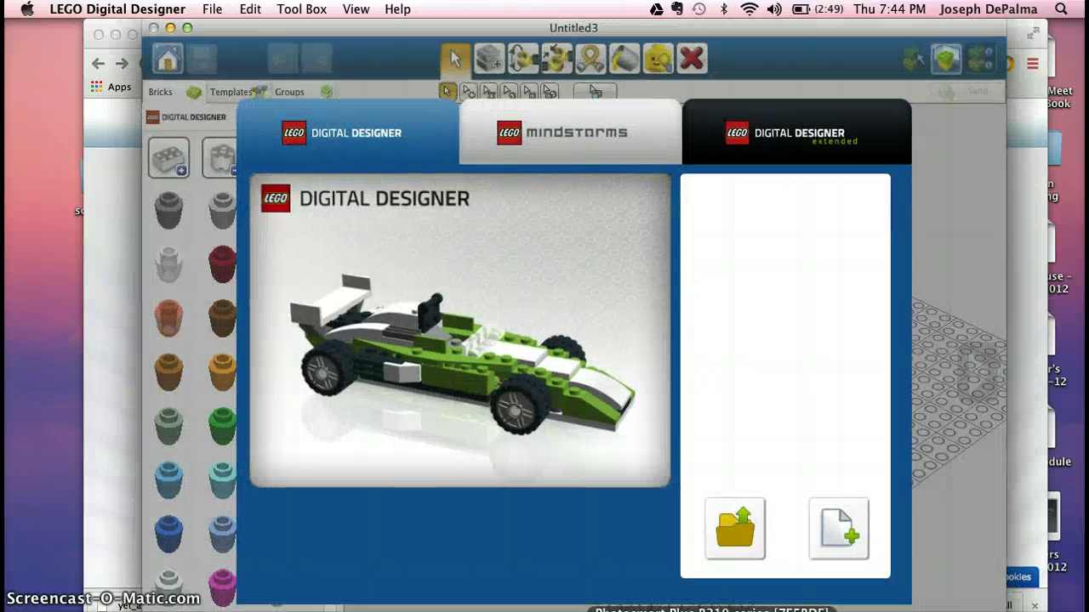
drag(608, 368, 524, 251)
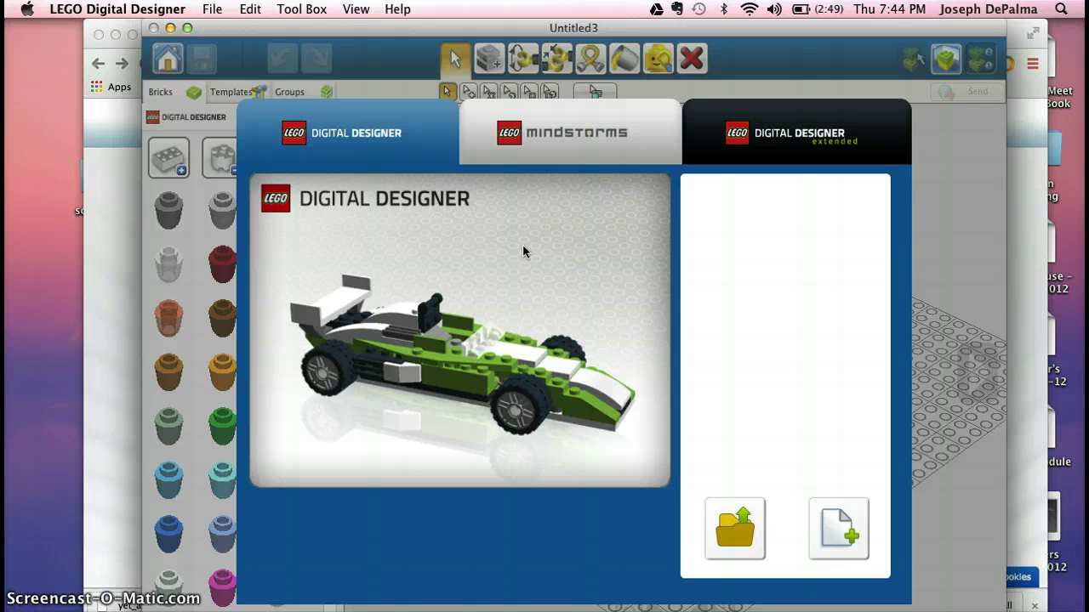
Start a new Free Build model, Untitled3, from the Digital Designer tab of the start dialog.
drag(437, 268, 562, 305)
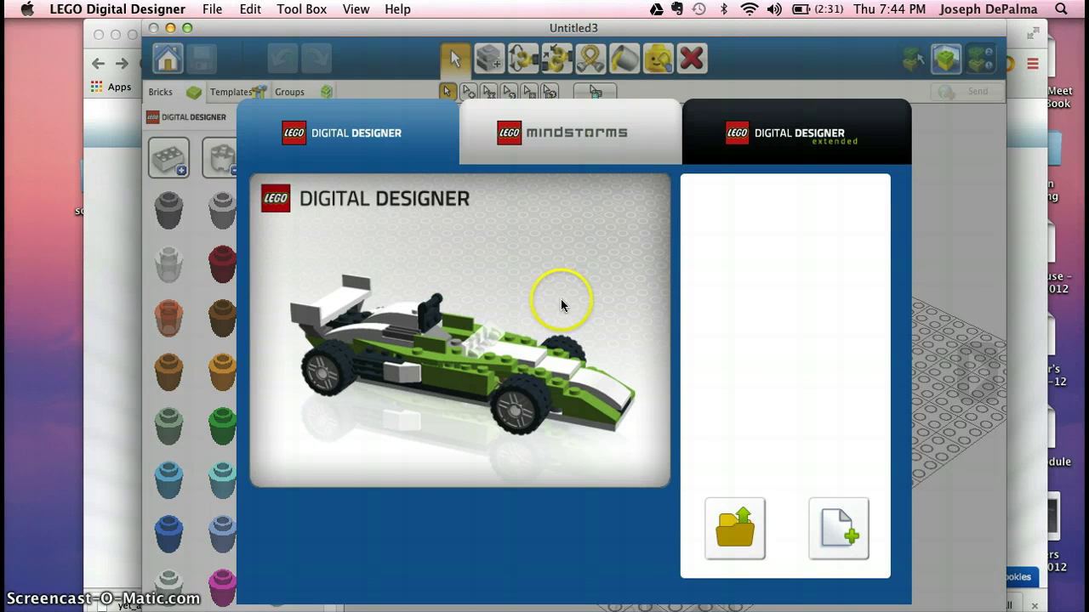
click(839, 530)
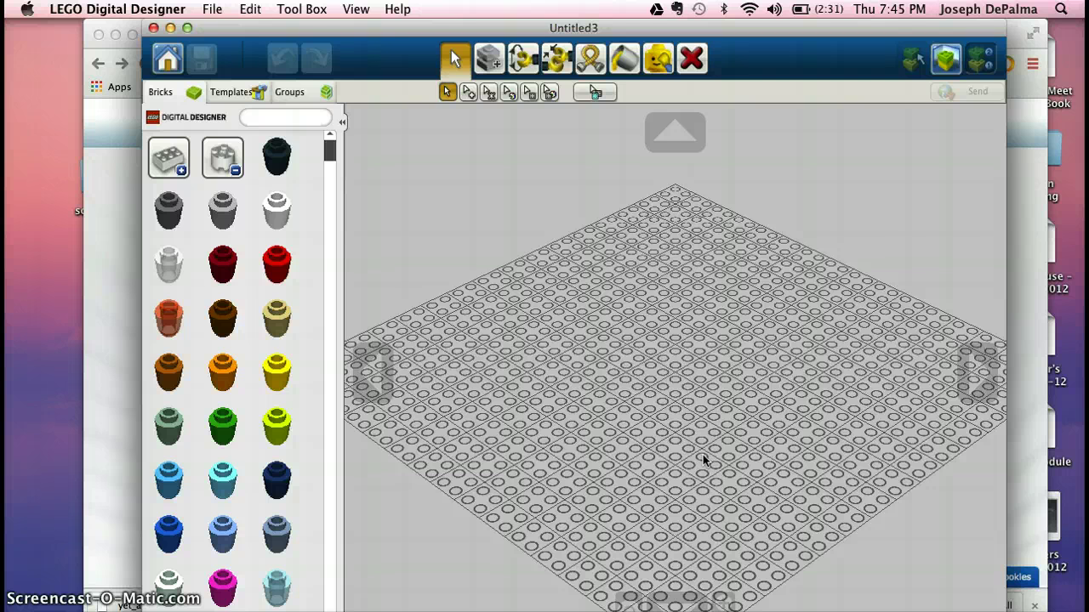
Collapse the expanded brick's colour variants and scroll through the brick palette.
click(236, 179)
scroll(262, 259, down, 3)
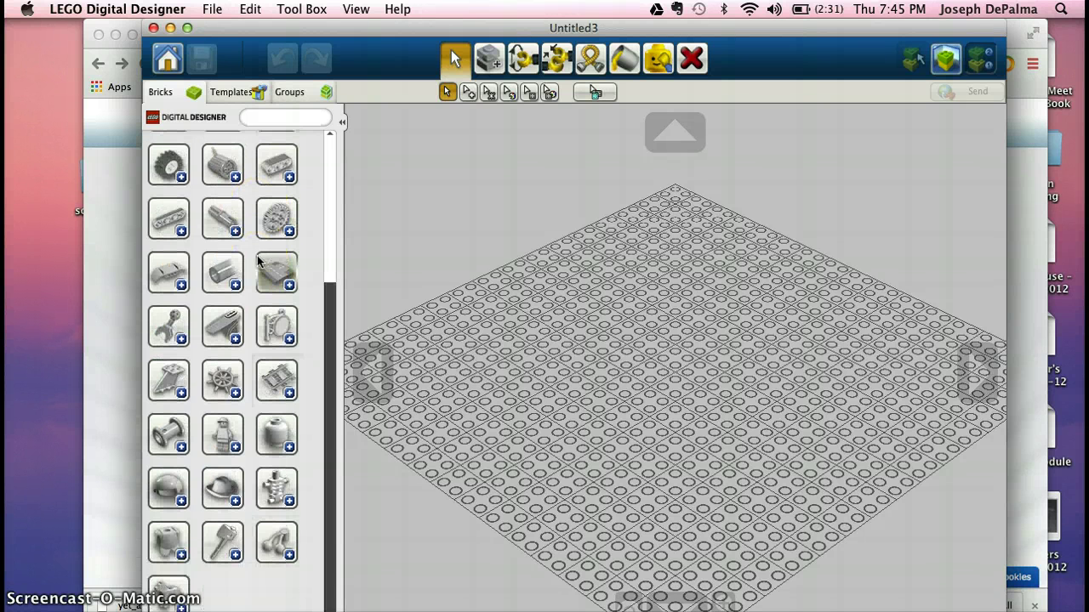
scroll(259, 261, up, 4)
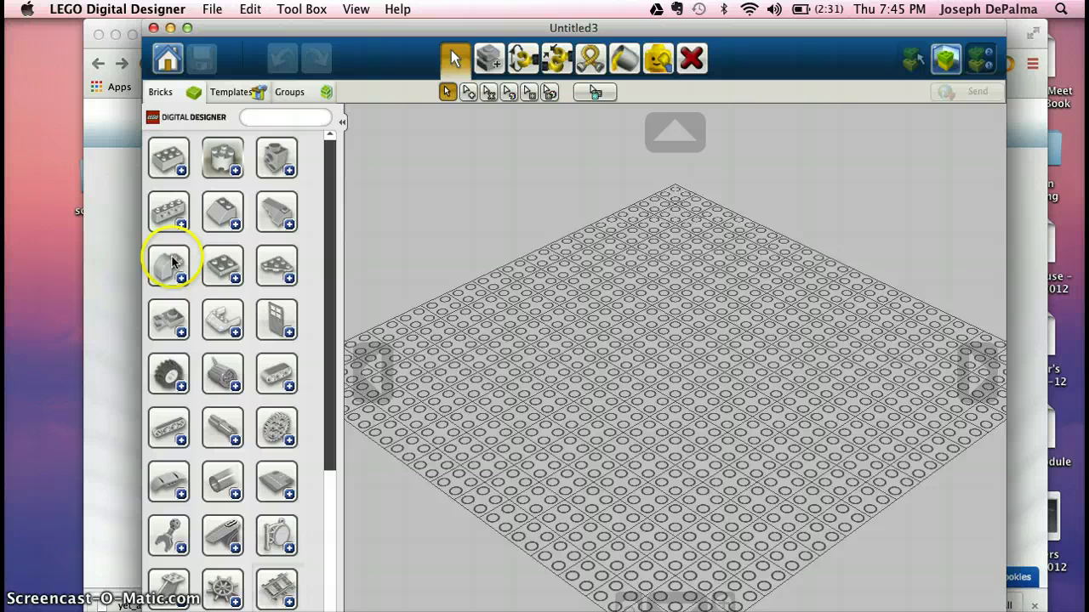
scroll(247, 353, down, 4)
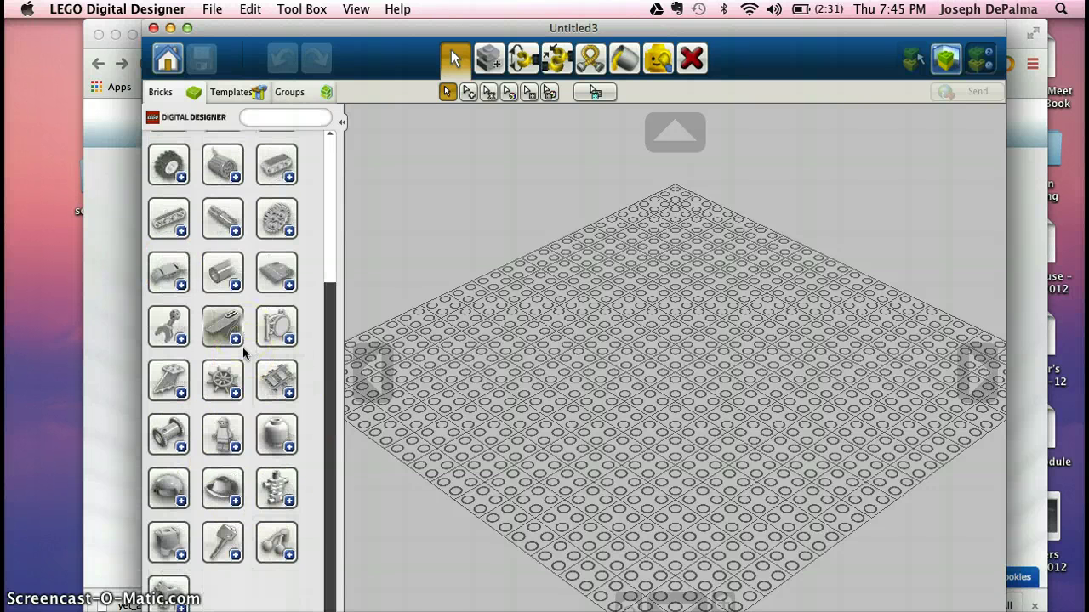
scroll(244, 353, up, 3)
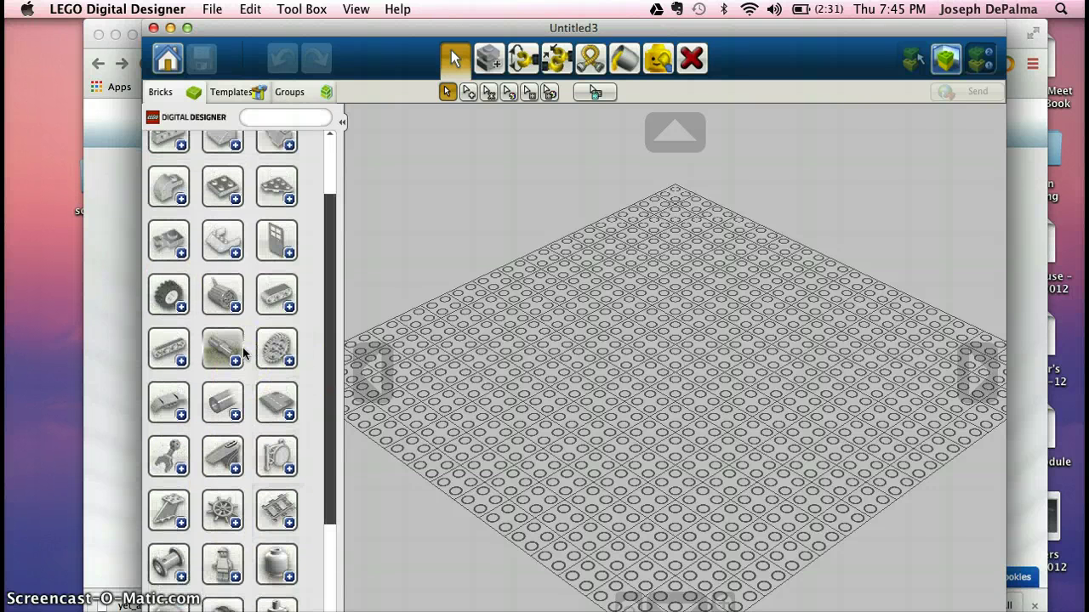
scroll(244, 353, up, 2)
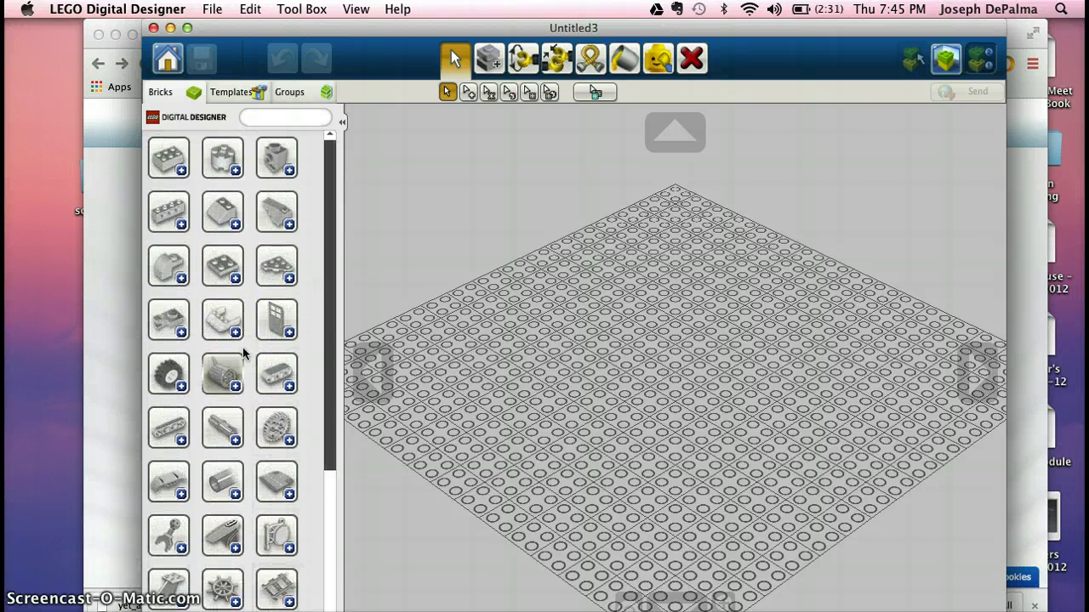
Expand the flat tile's colour variants and pick the brown one-knob plate.
click(224, 263)
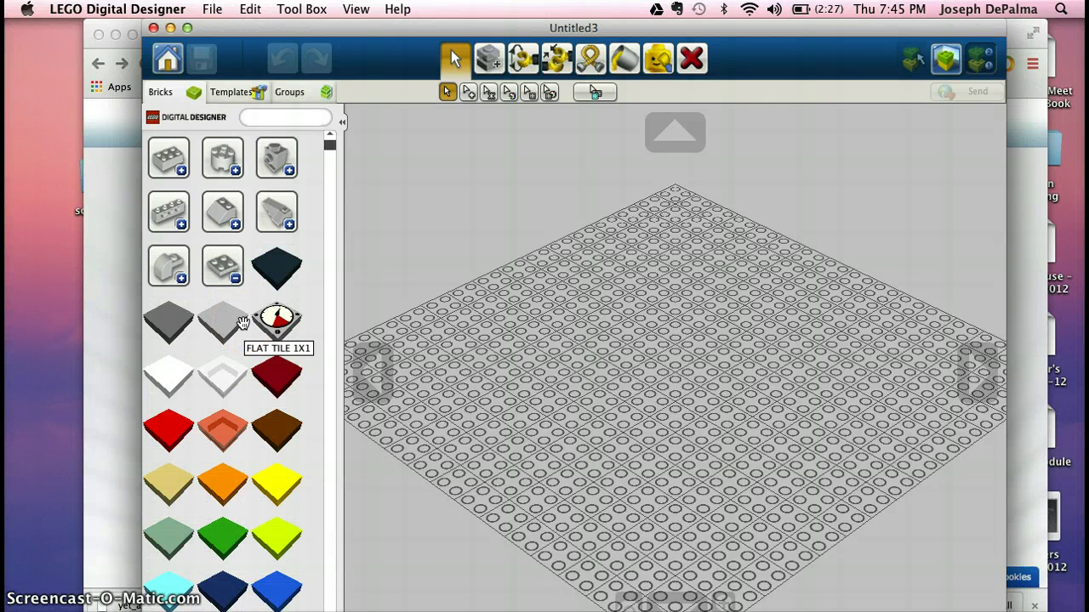
scroll(243, 323, down, 5)
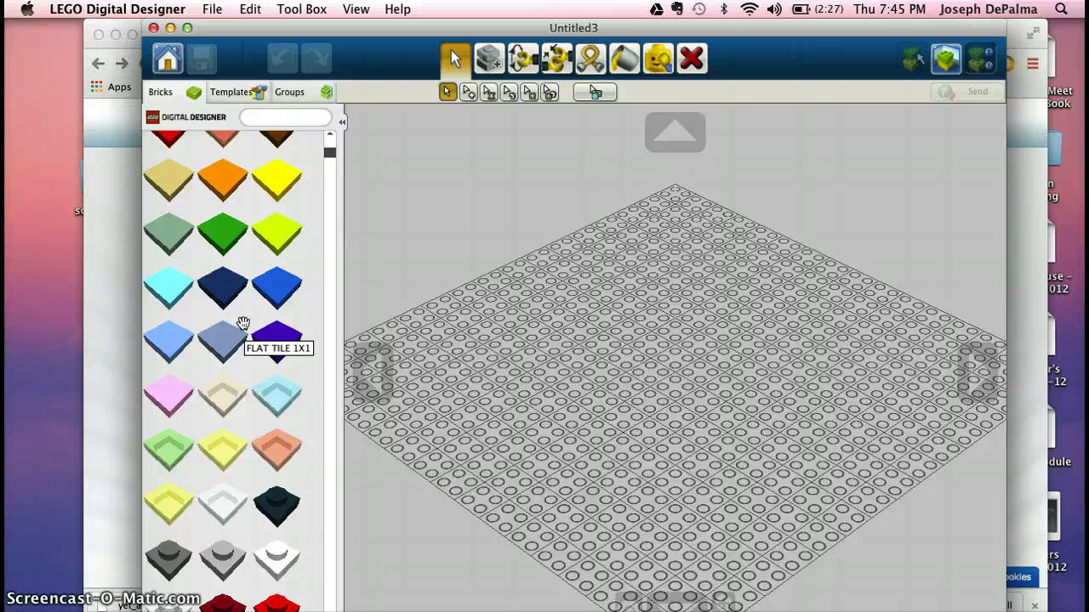
scroll(243, 323, down, 10)
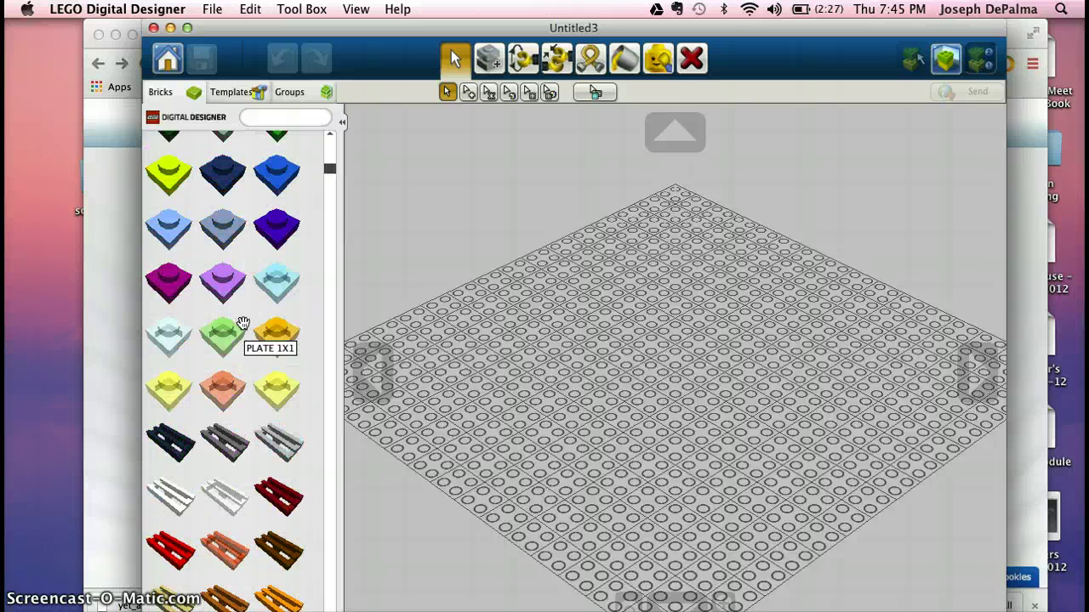
scroll(243, 323, down, 10)
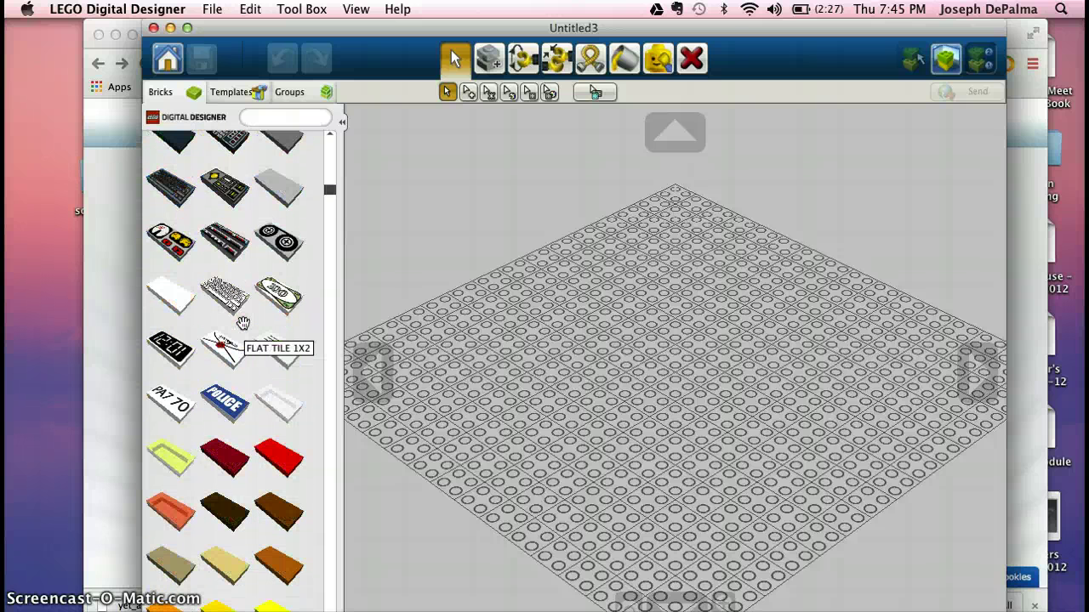
scroll(244, 323, down, 10)
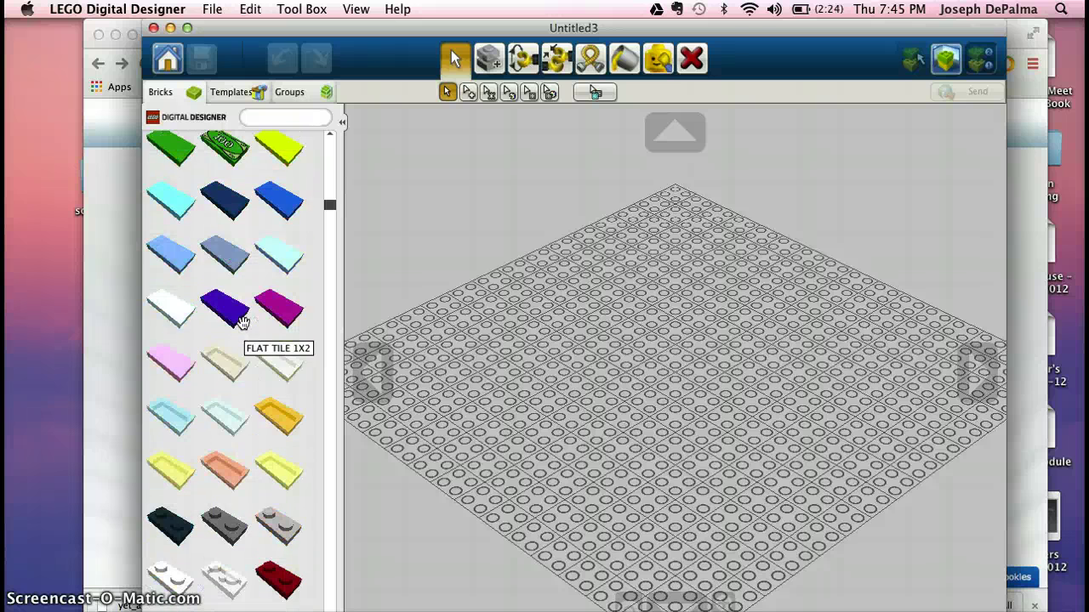
scroll(243, 366, down, 6)
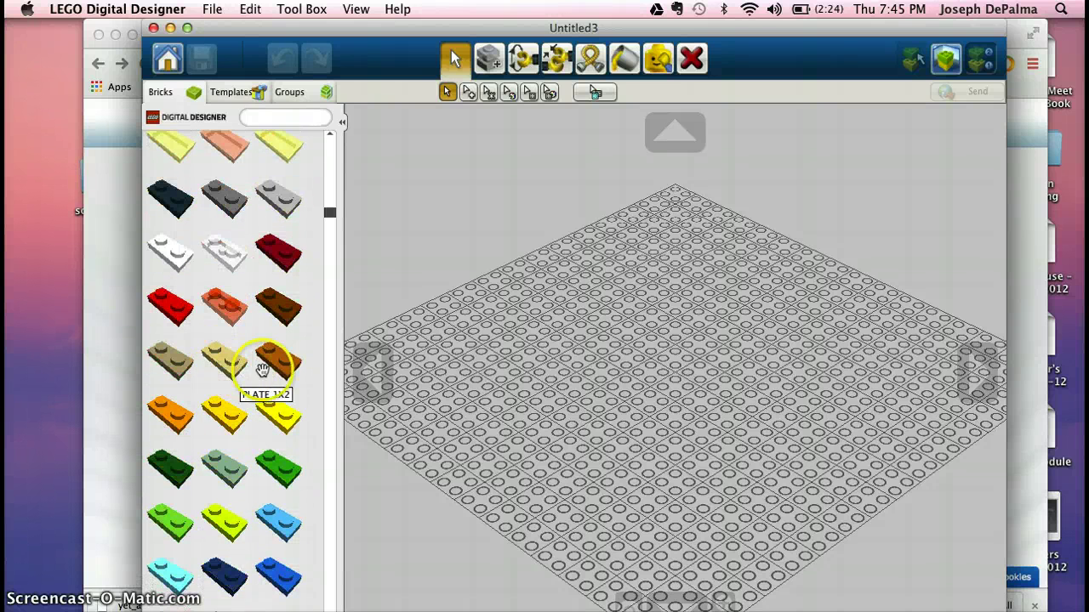
scroll(227, 415, down, 2)
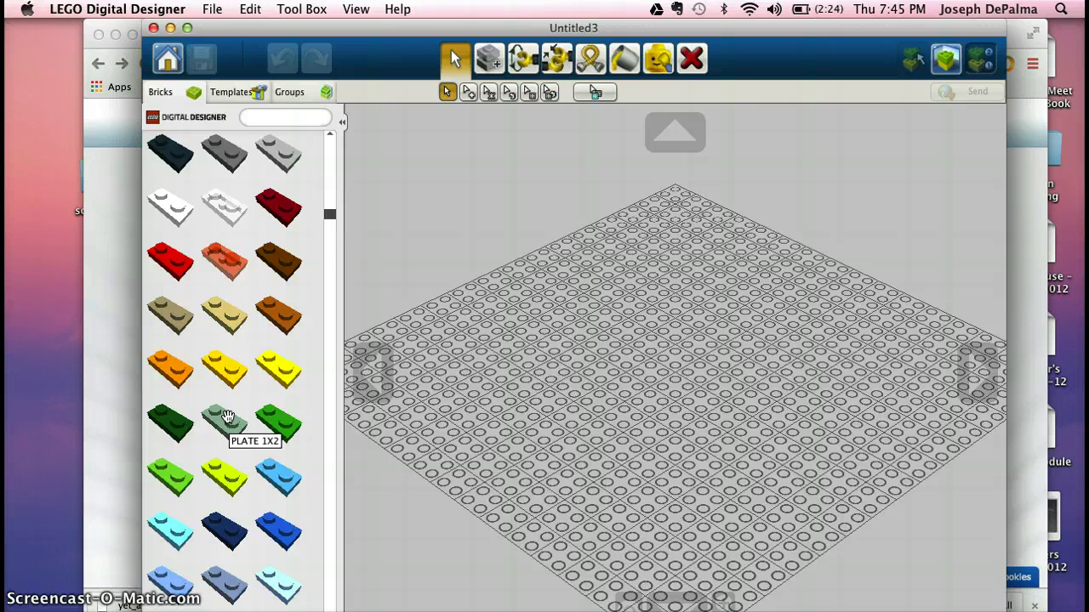
scroll(227, 415, down, 5)
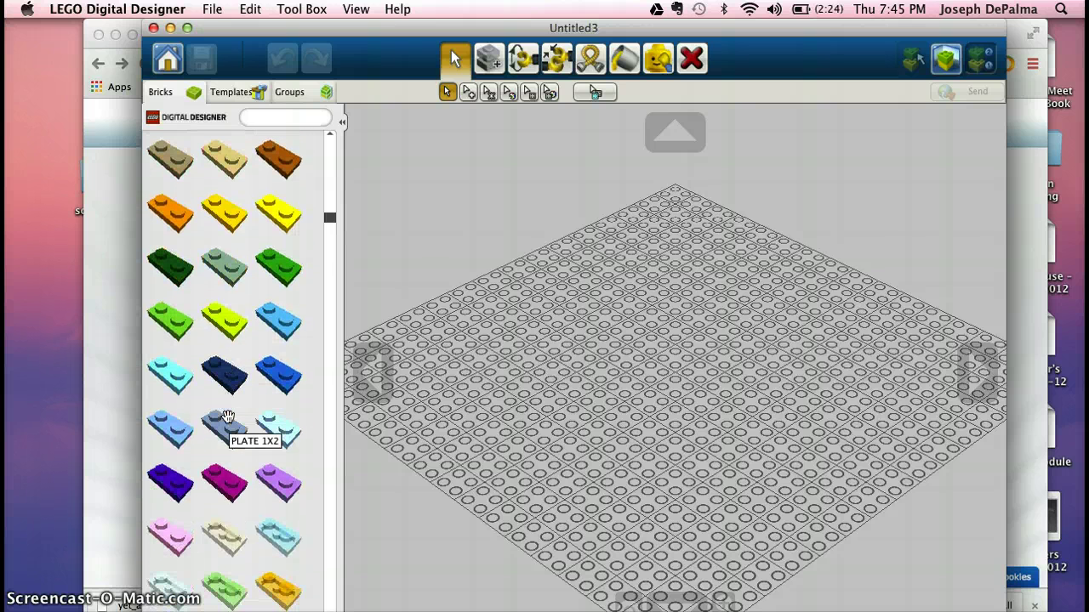
scroll(227, 415, down, 10)
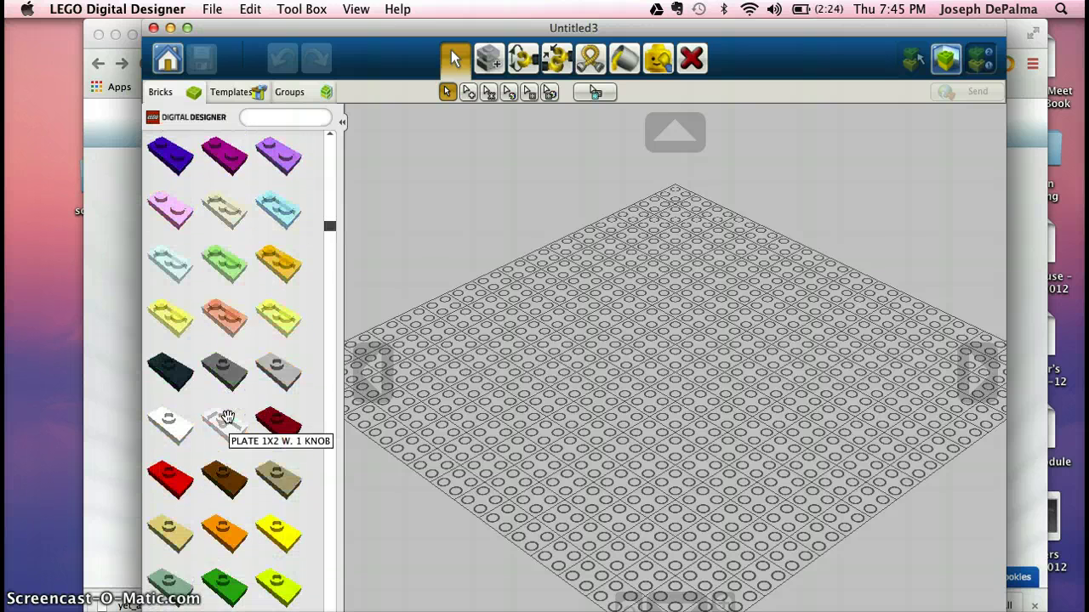
scroll(227, 417, down, 1)
click(227, 443)
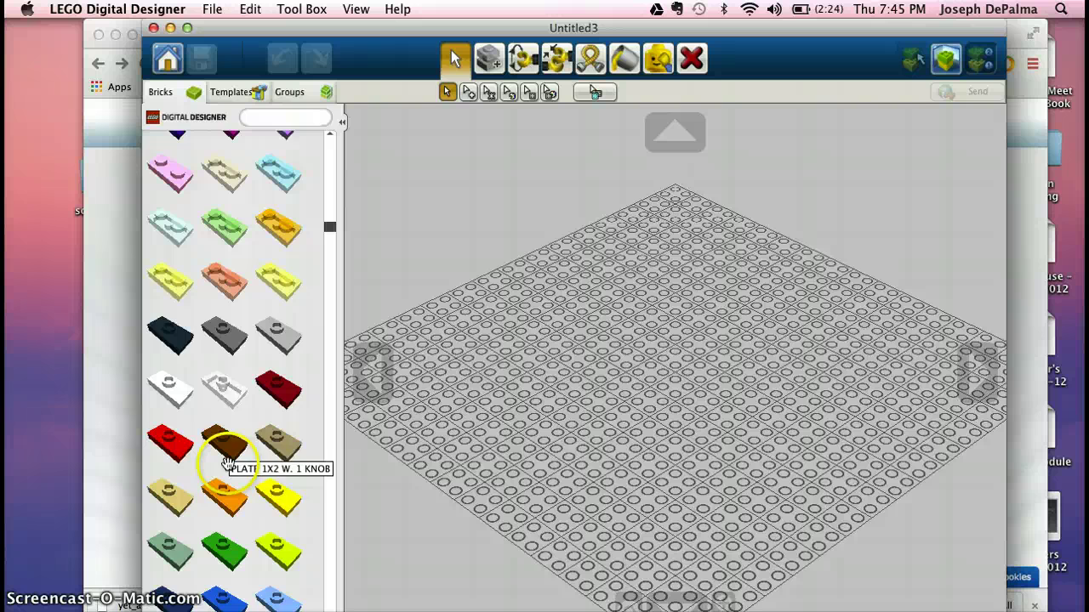
Scroll further down the palette and pick a 2x2 flat tile.
scroll(227, 486, down, 1)
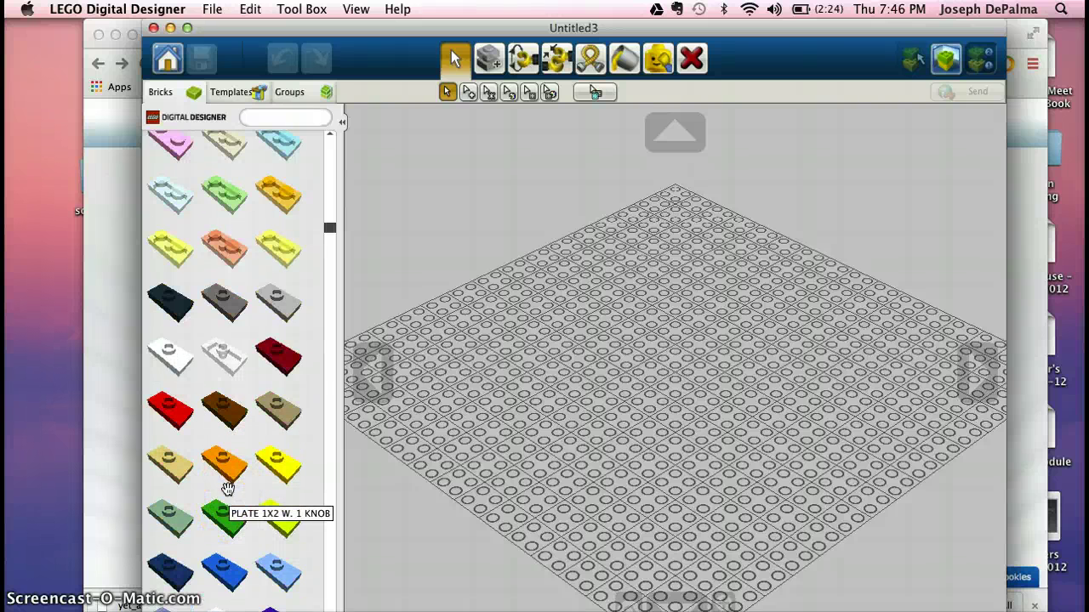
scroll(227, 487, down, 10)
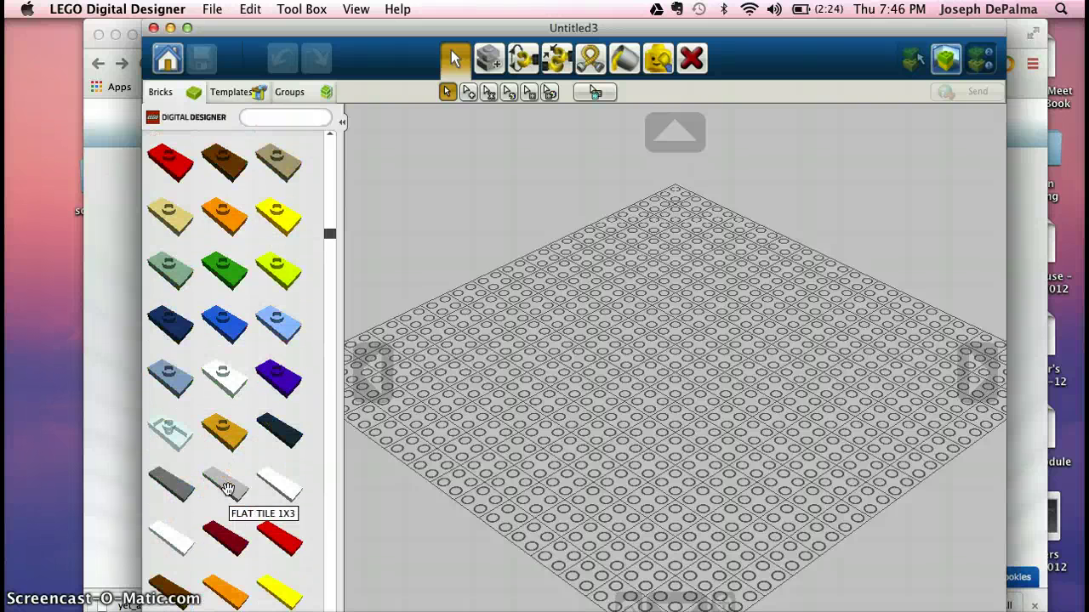
scroll(227, 489, down, 8)
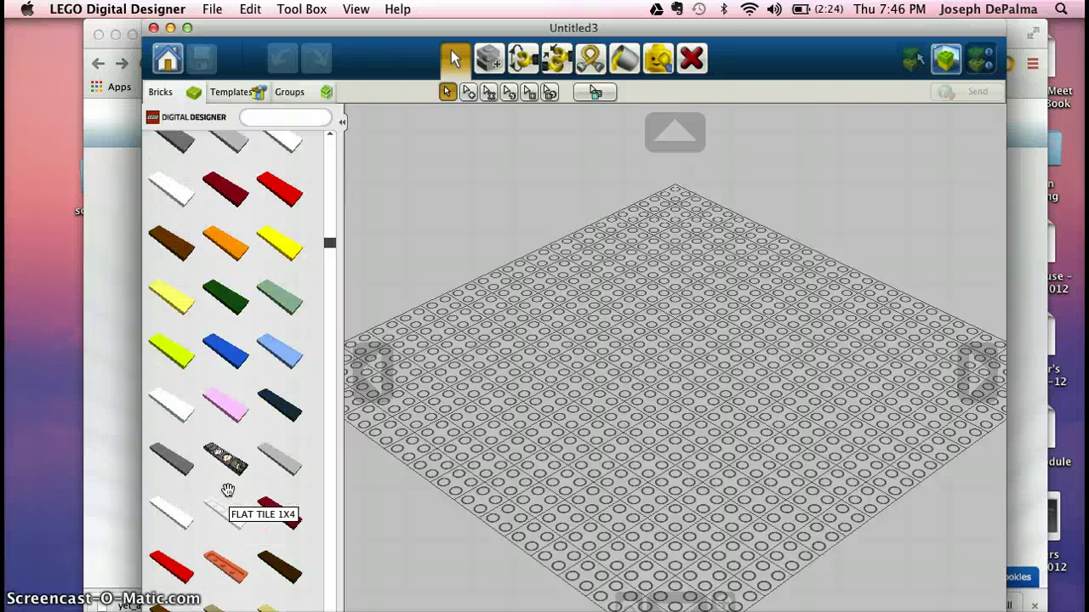
scroll(227, 490, down, 2)
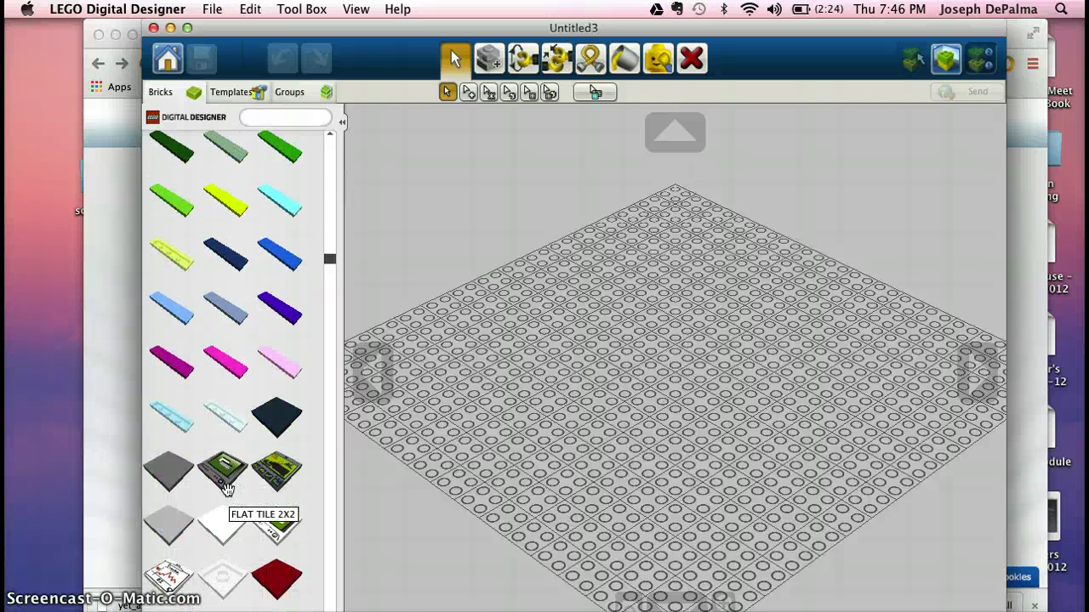
click(219, 474)
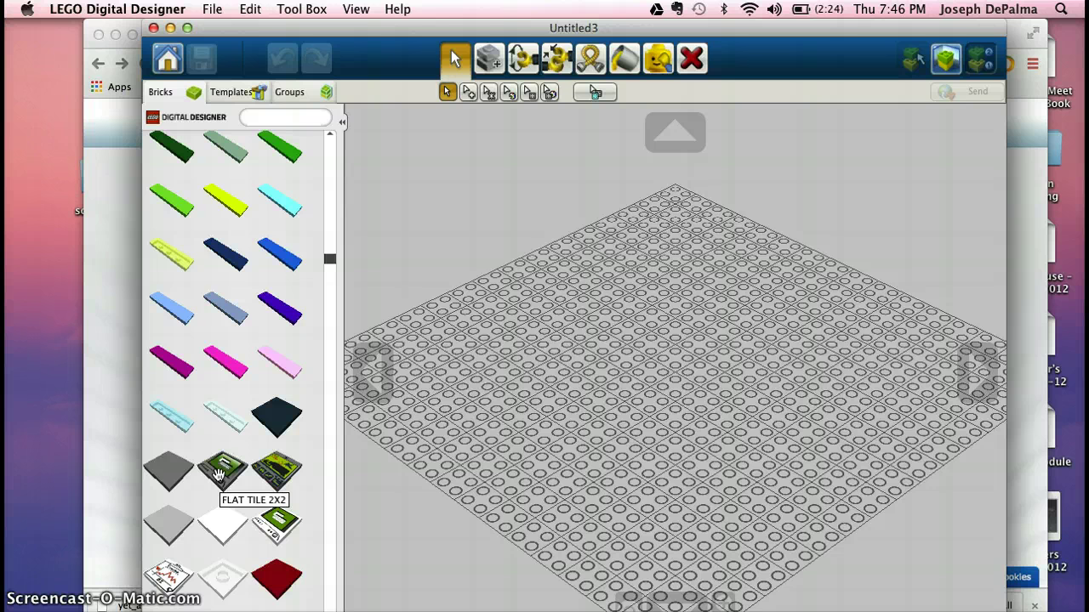
Scroll down to PLATE 8X8 and place the light-blue 8x8 plate on the baseplate.
scroll(219, 474, down, 4)
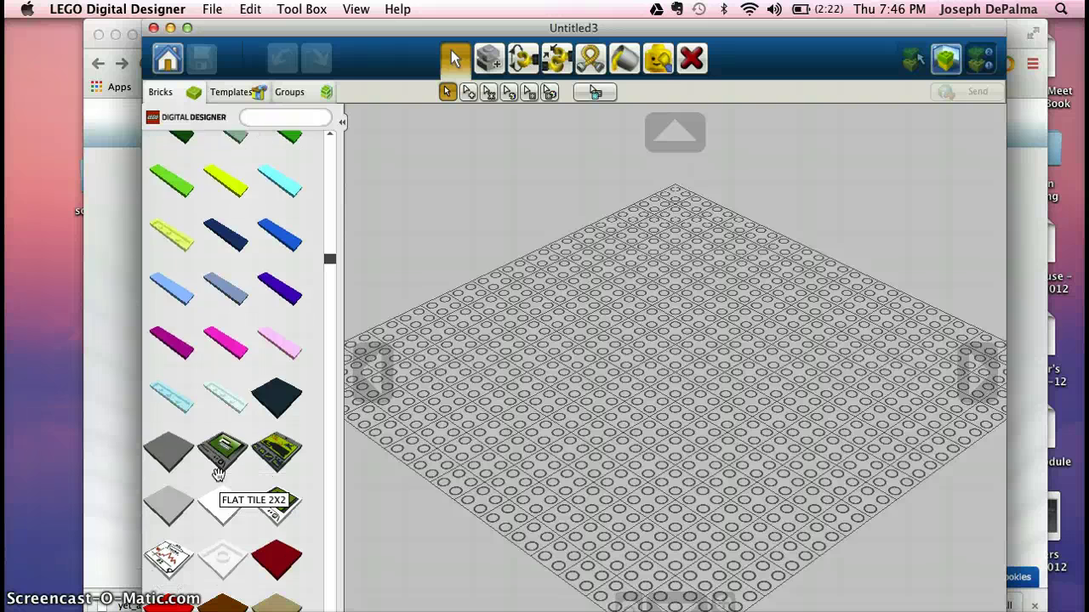
scroll(219, 474, down, 15)
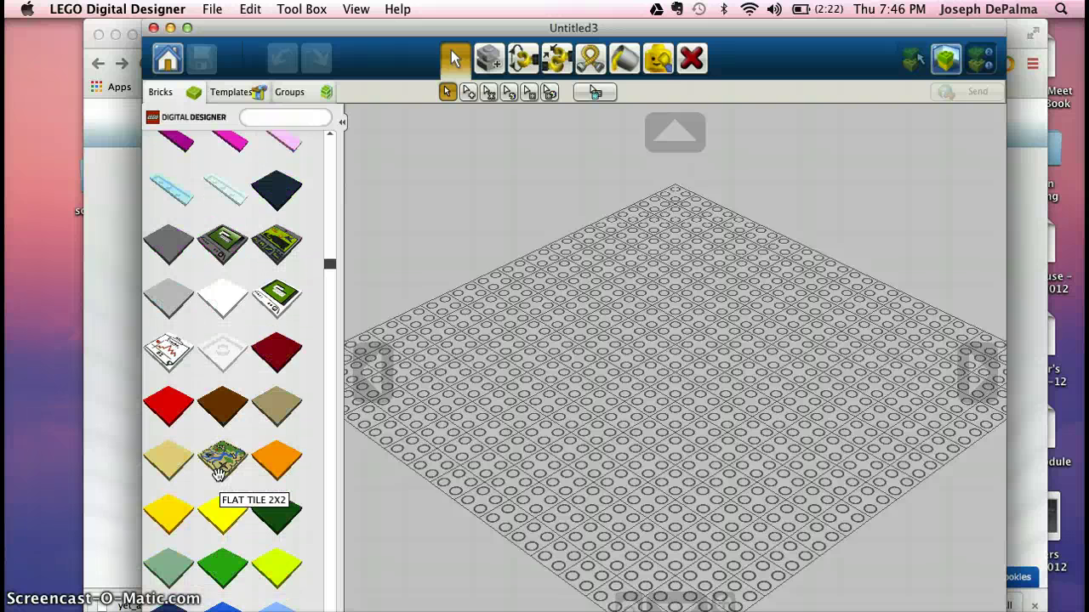
scroll(219, 474, down, 15)
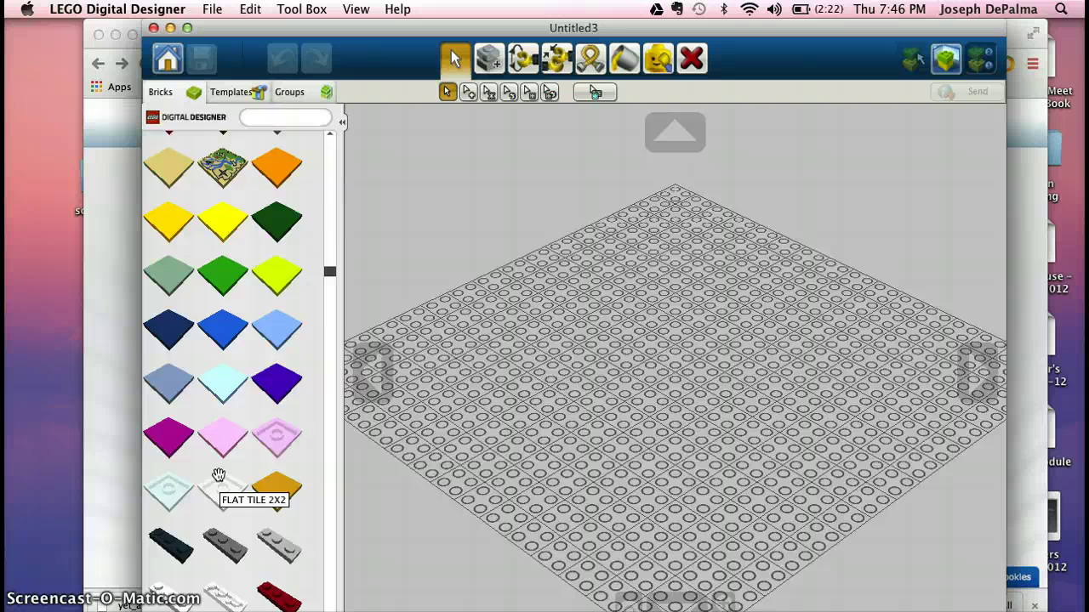
scroll(218, 474, down, 8)
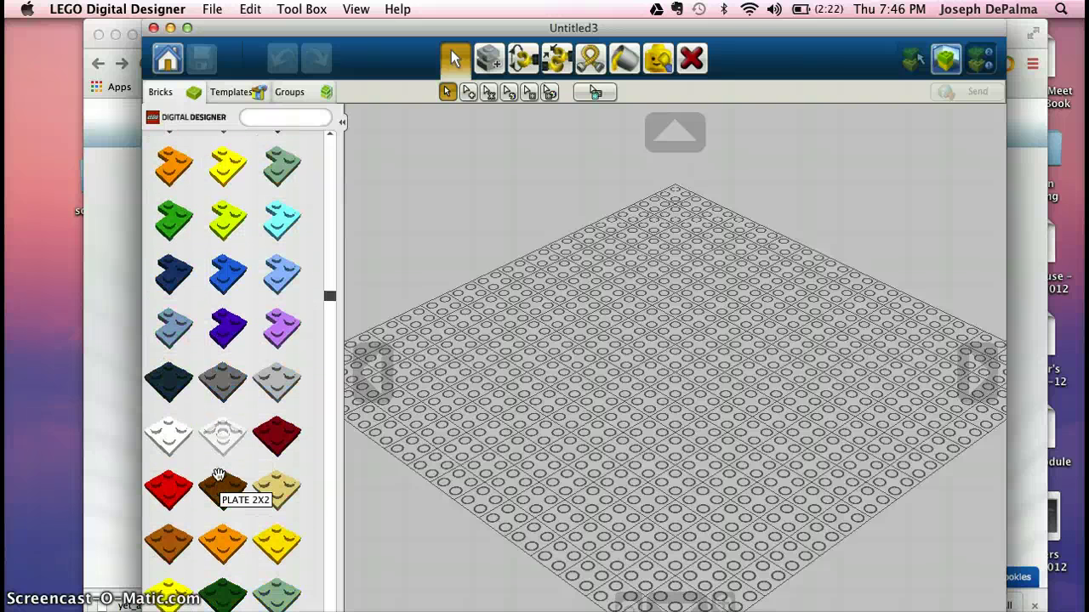
scroll(218, 474, down, 15)
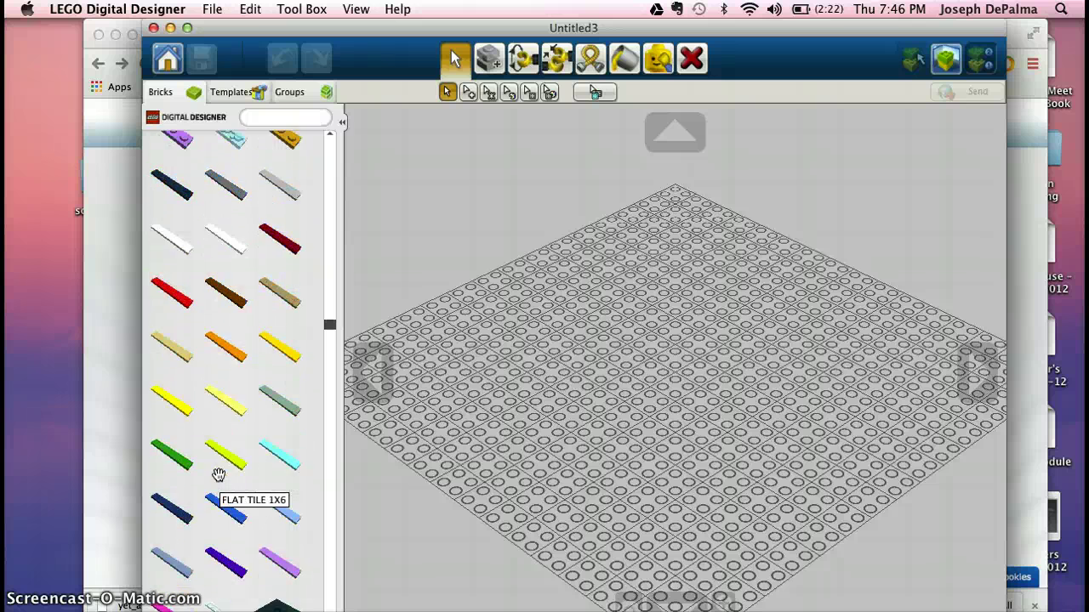
scroll(218, 474, down, 15)
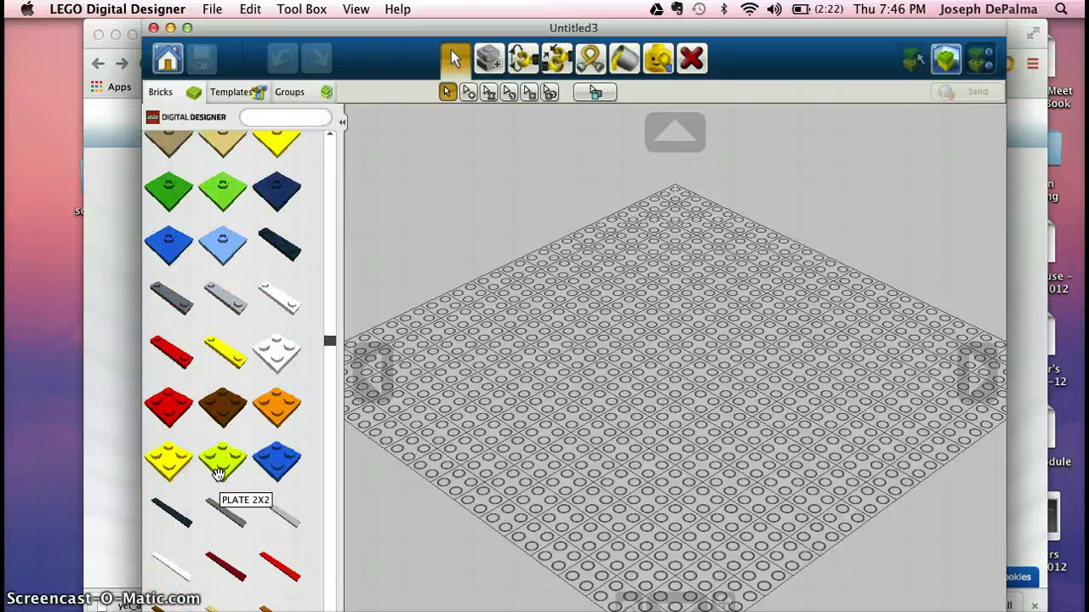
scroll(219, 473, down, 15)
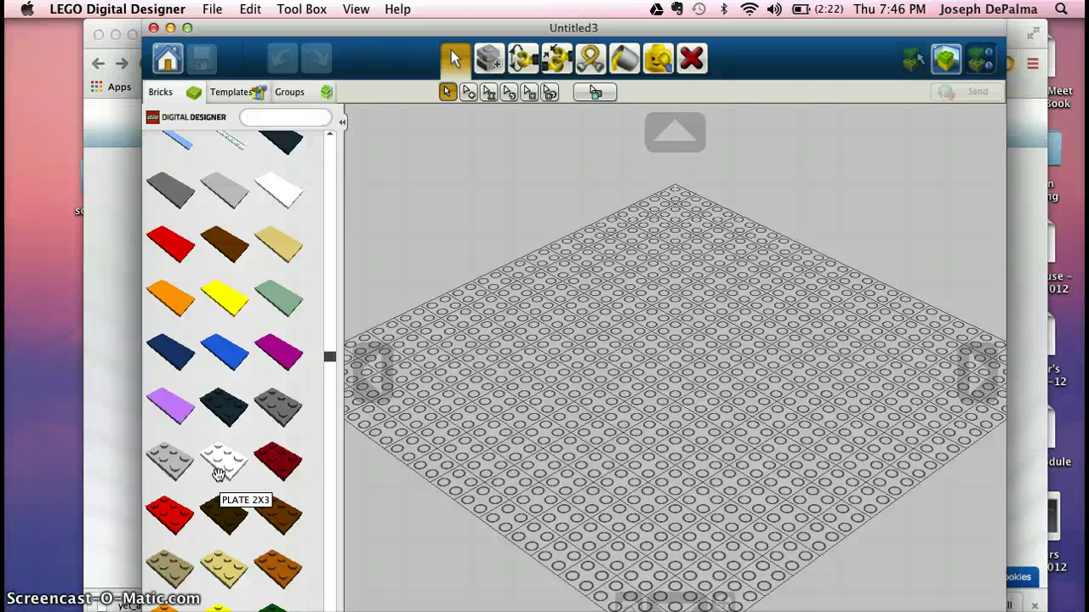
scroll(219, 473, down, 15)
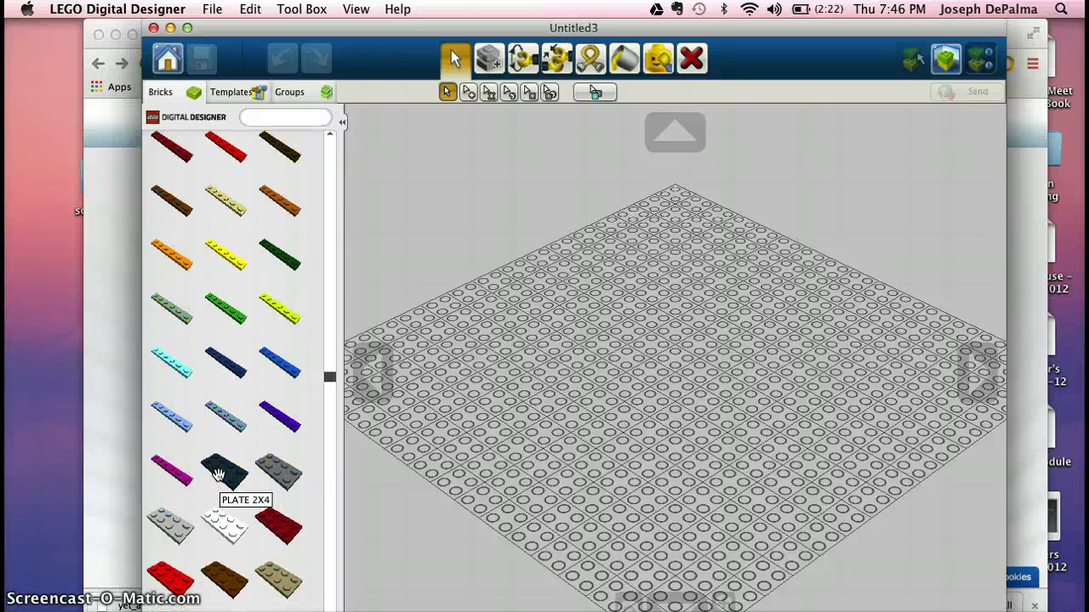
scroll(218, 474, down, 15)
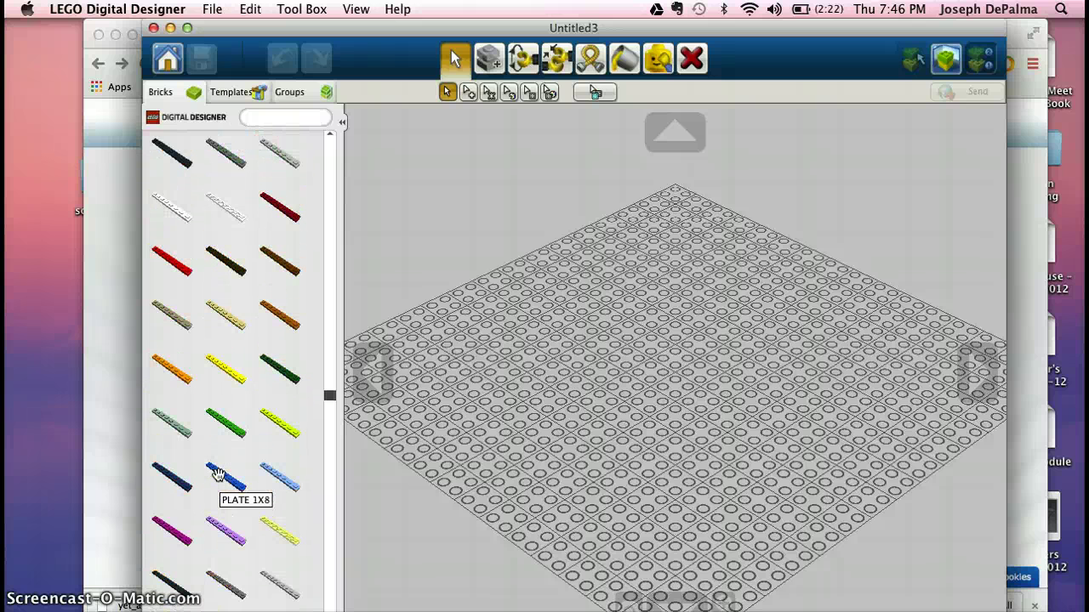
scroll(219, 474, down, 15)
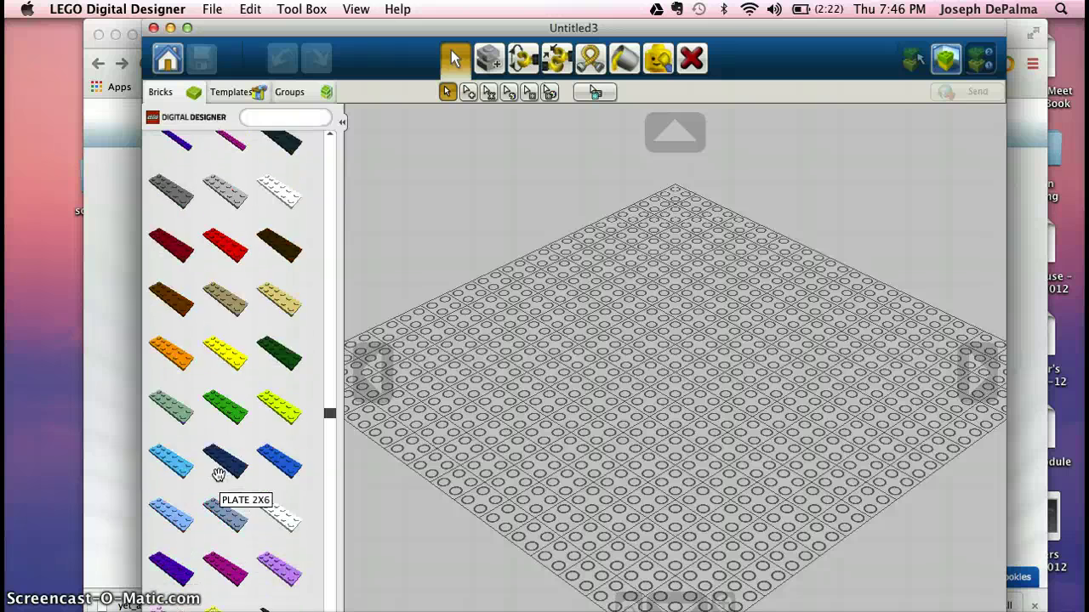
scroll(219, 474, down, 15)
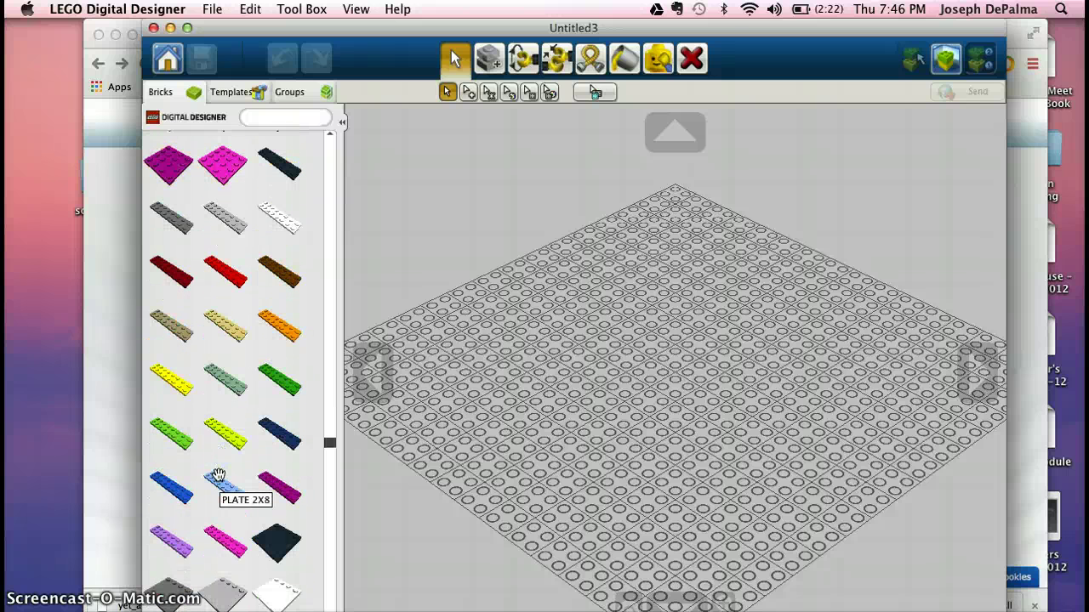
scroll(218, 474, down, 15)
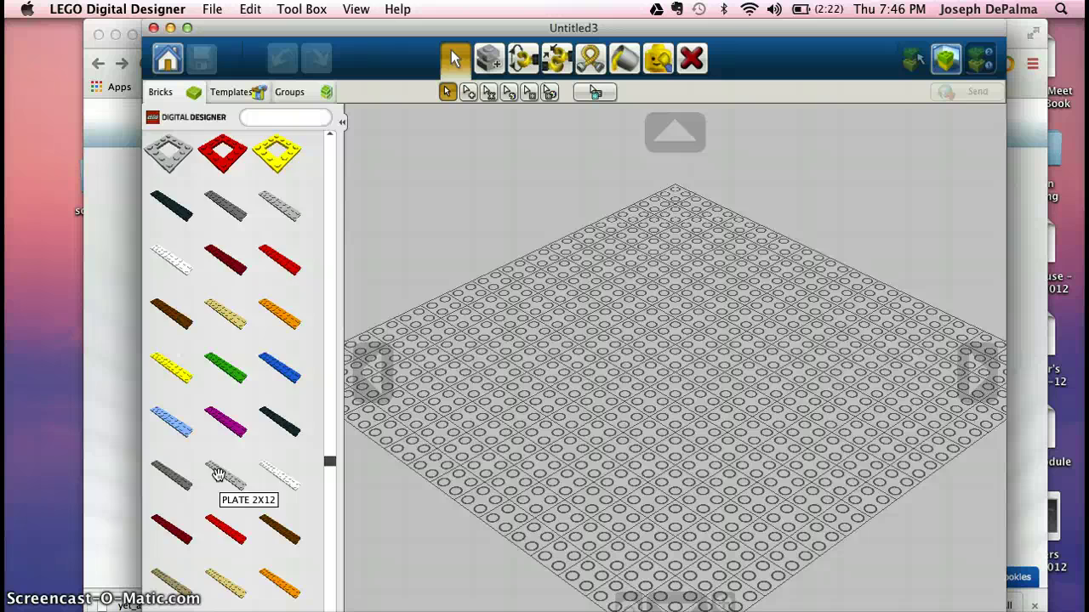
scroll(218, 474, down, 10)
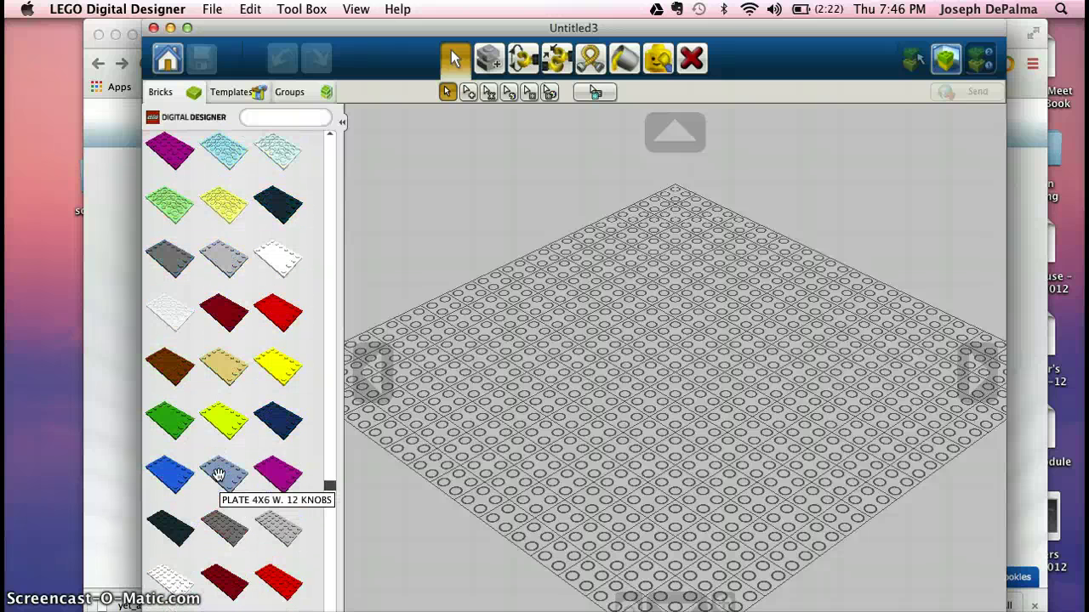
scroll(218, 474, down, 5)
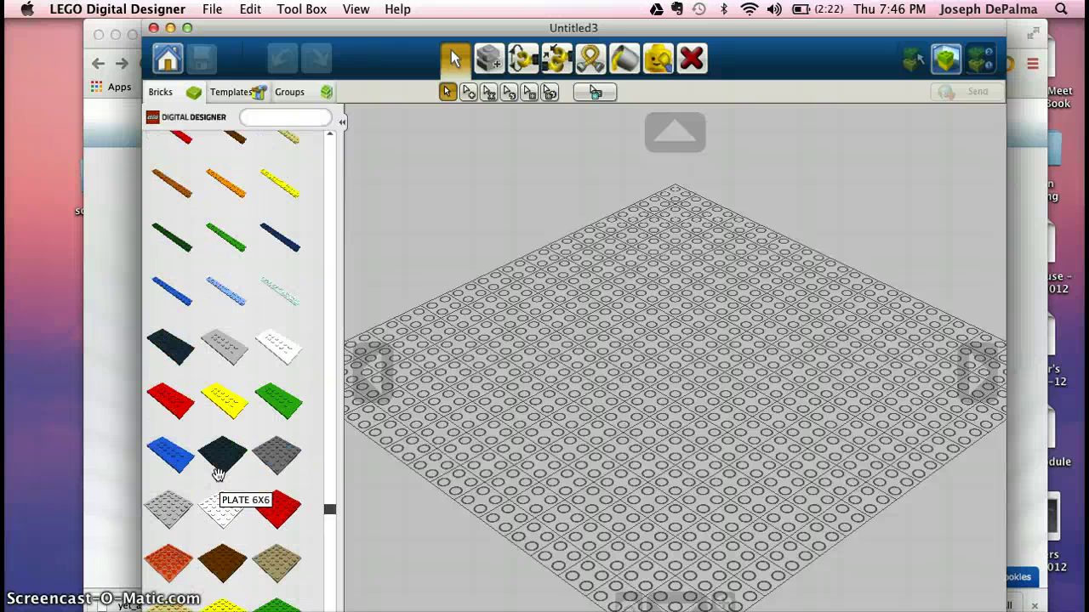
scroll(218, 474, down, 5)
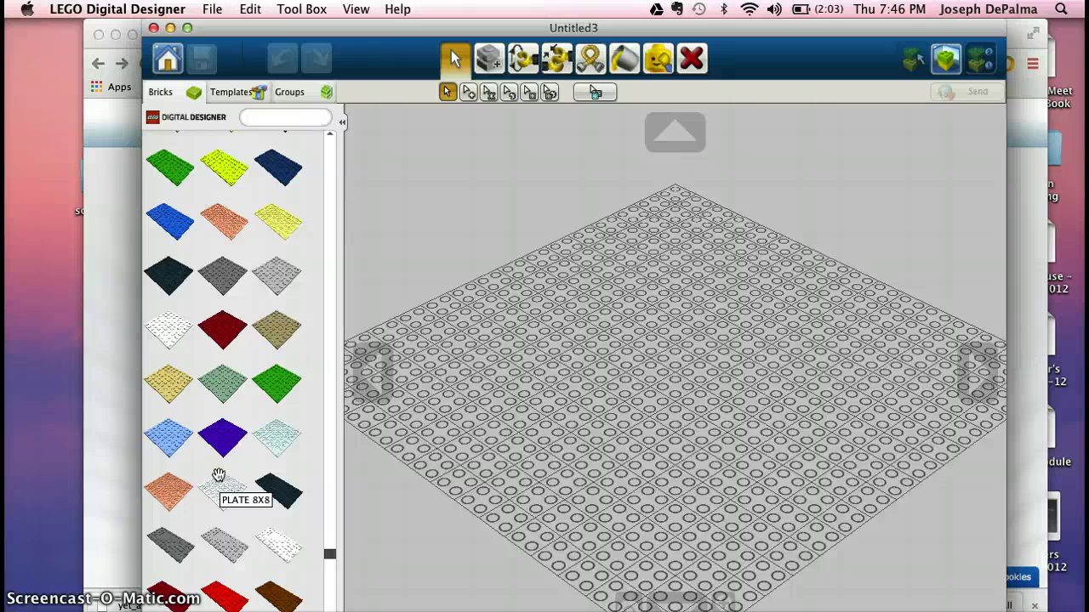
click(218, 476)
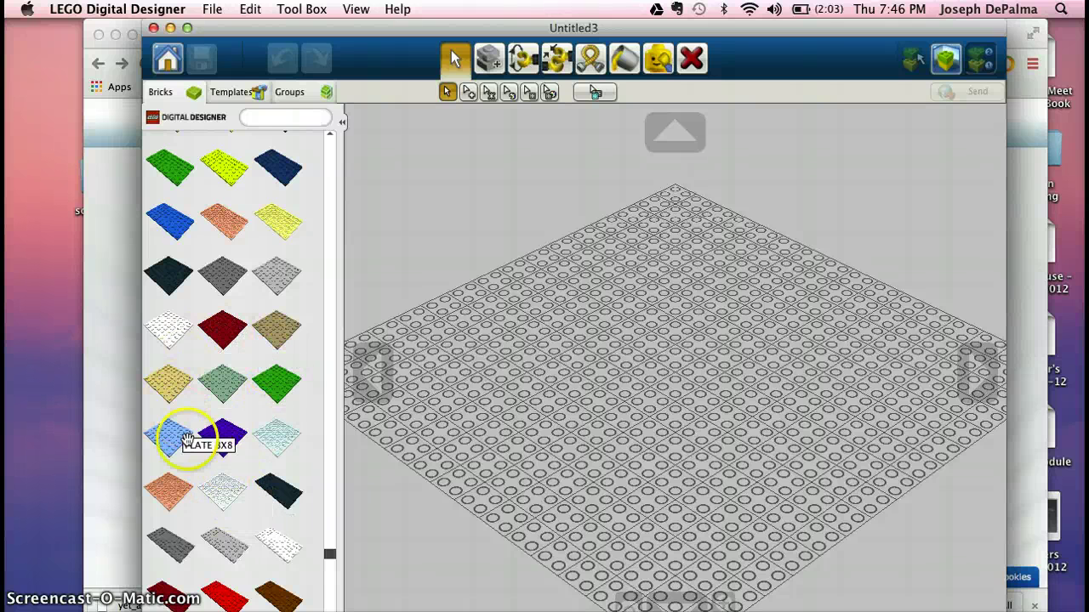
click(172, 438)
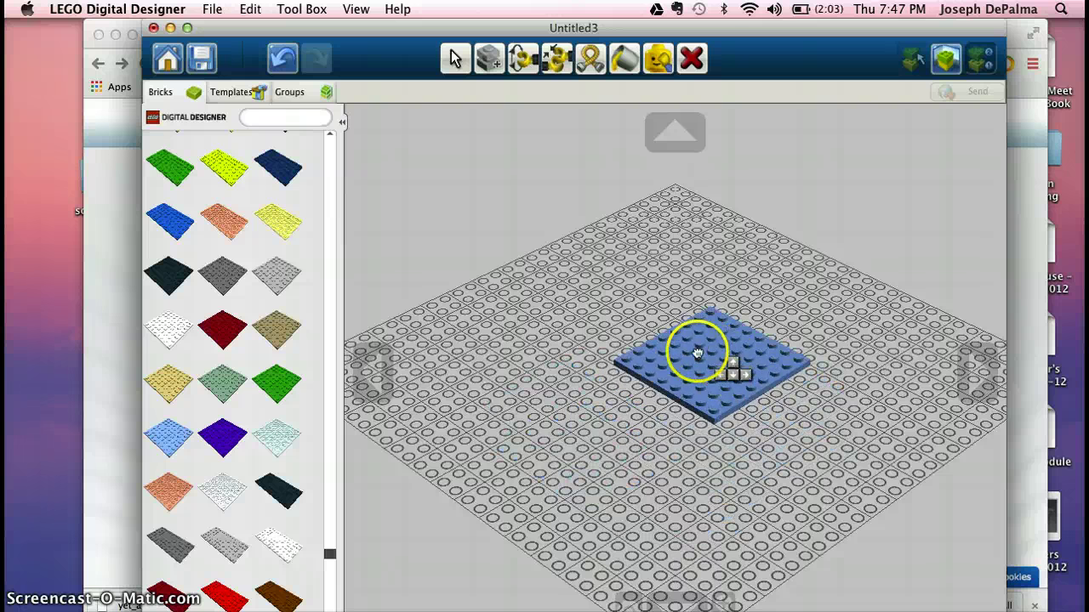
Nudge the light-blue 8x8 plate up and right toward the baseplate centre, then deselect it.
drag(663, 420, 667, 382)
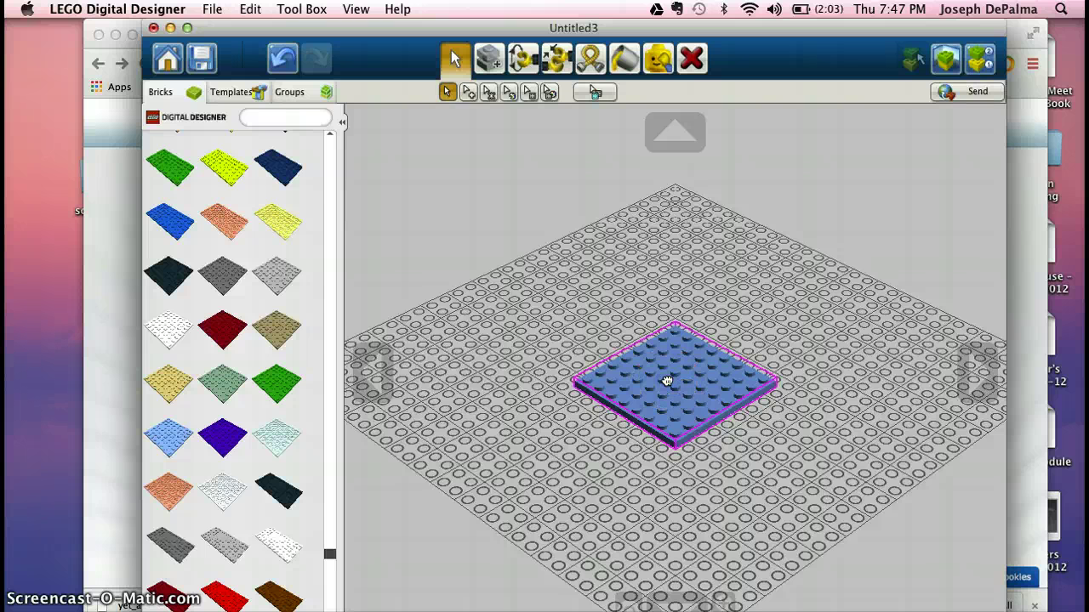
click(652, 306)
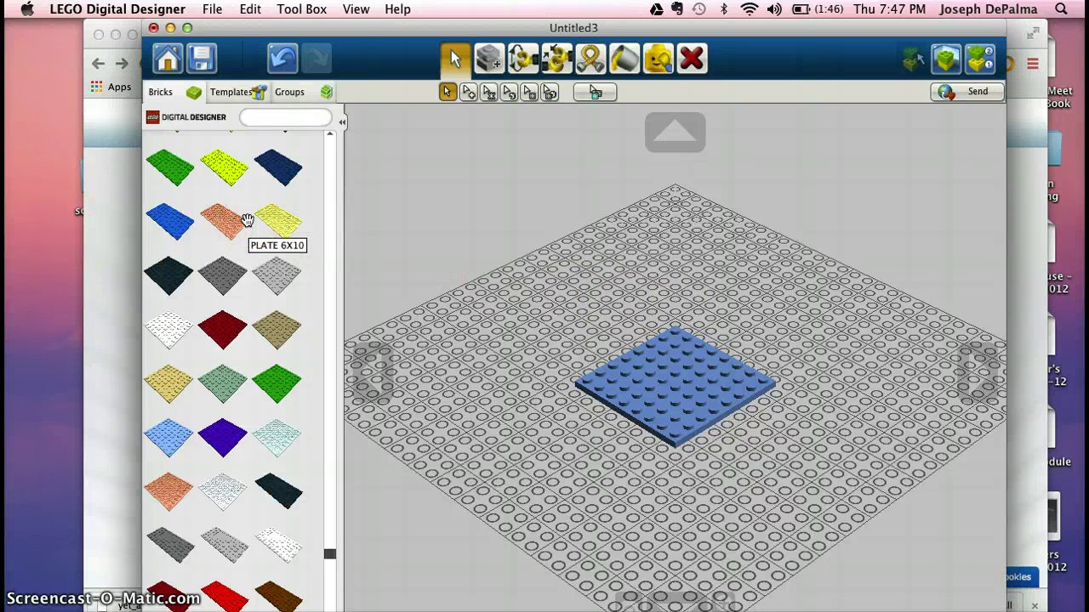
Collapse the plate colour variants and expand the basic Bricks group.
scroll(246, 220, up, 15)
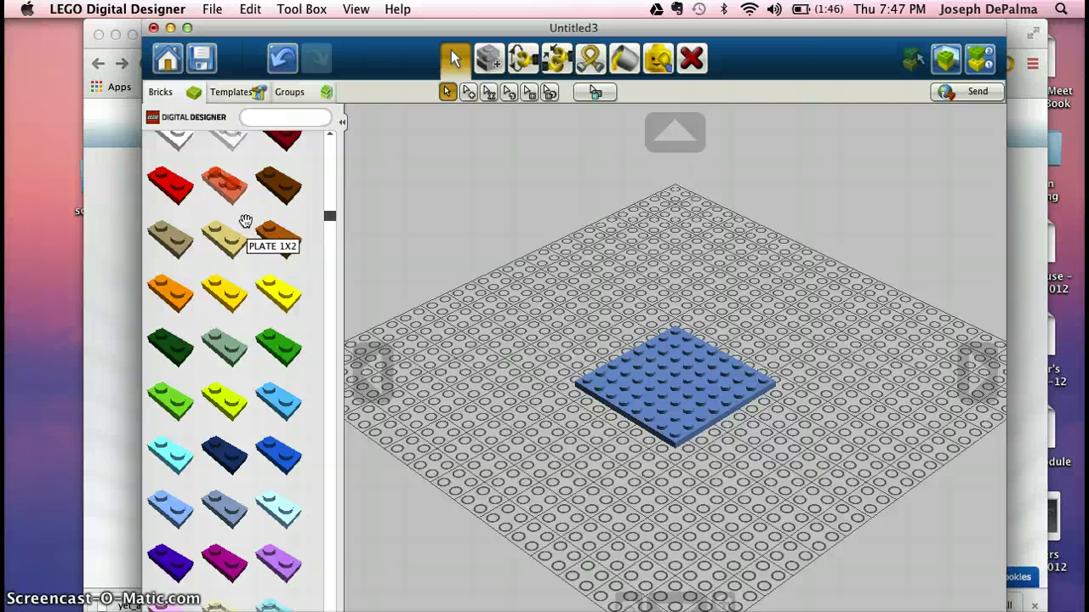
scroll(246, 220, up, 5)
click(224, 276)
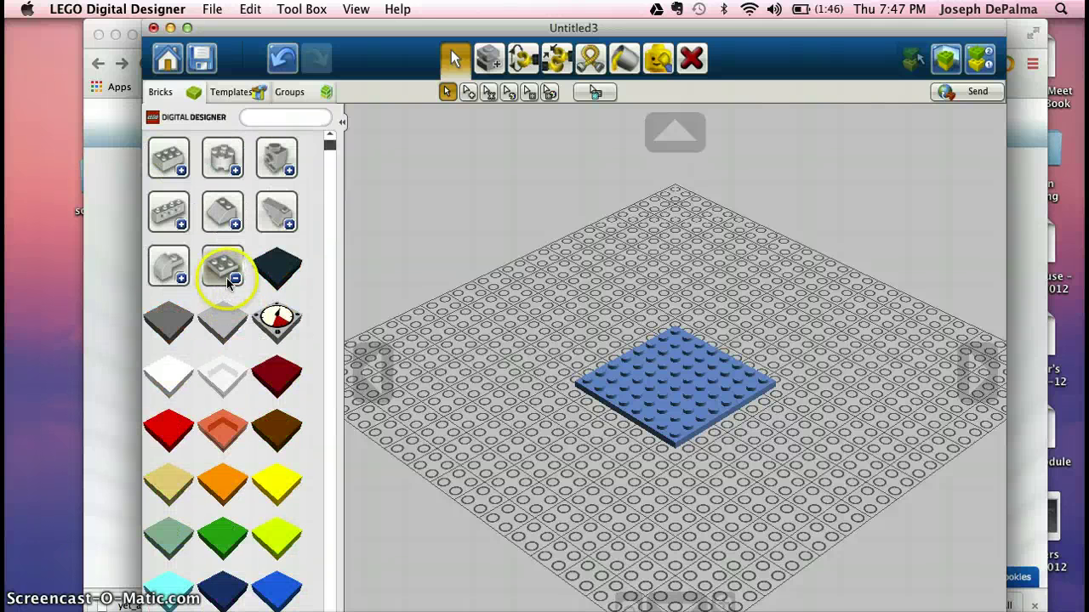
click(230, 283)
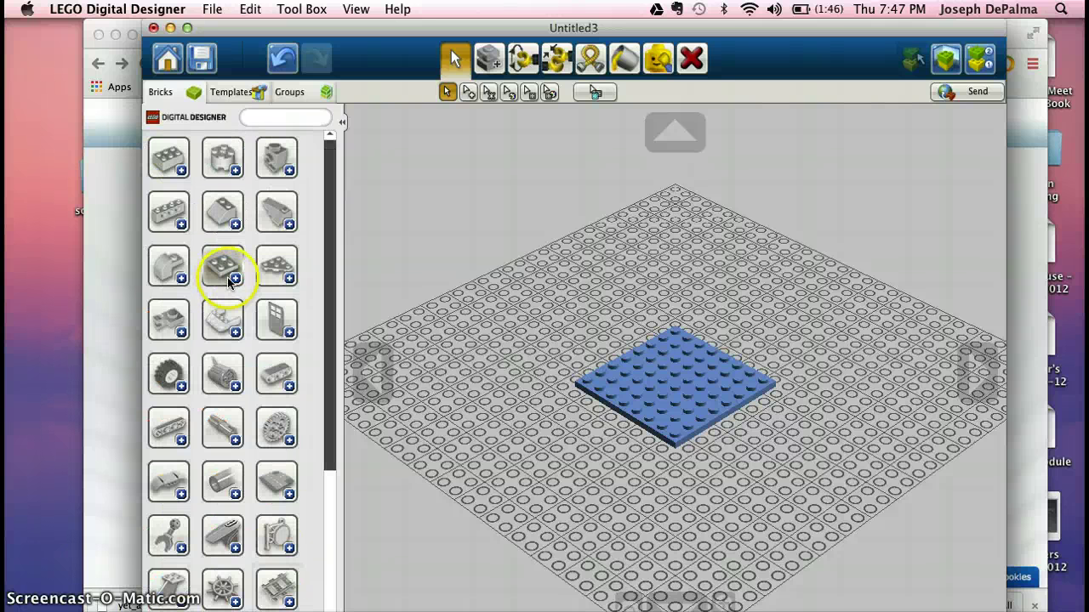
click(240, 385)
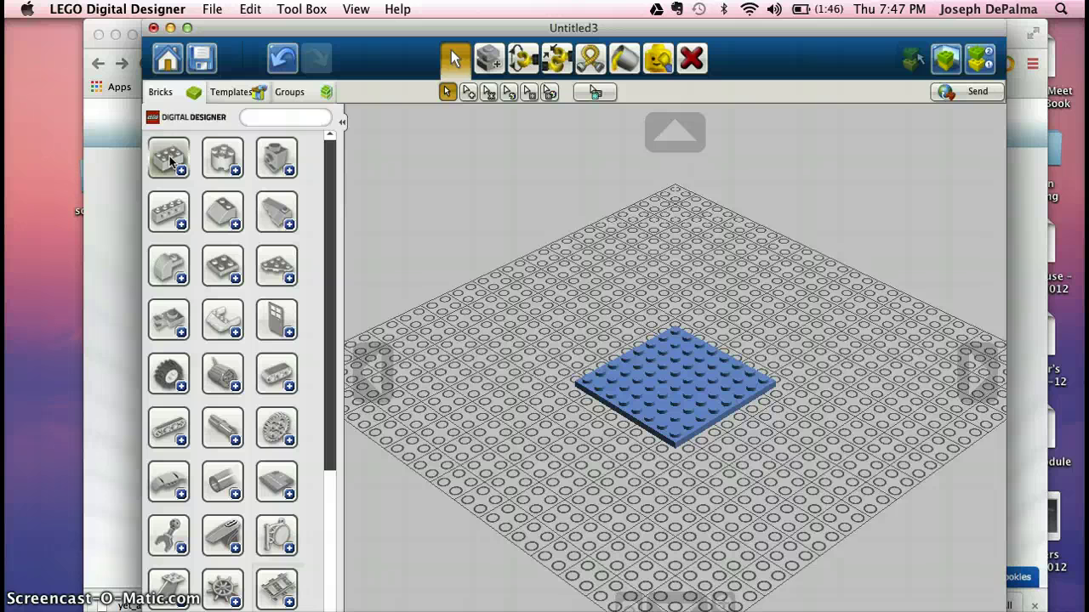
click(171, 160)
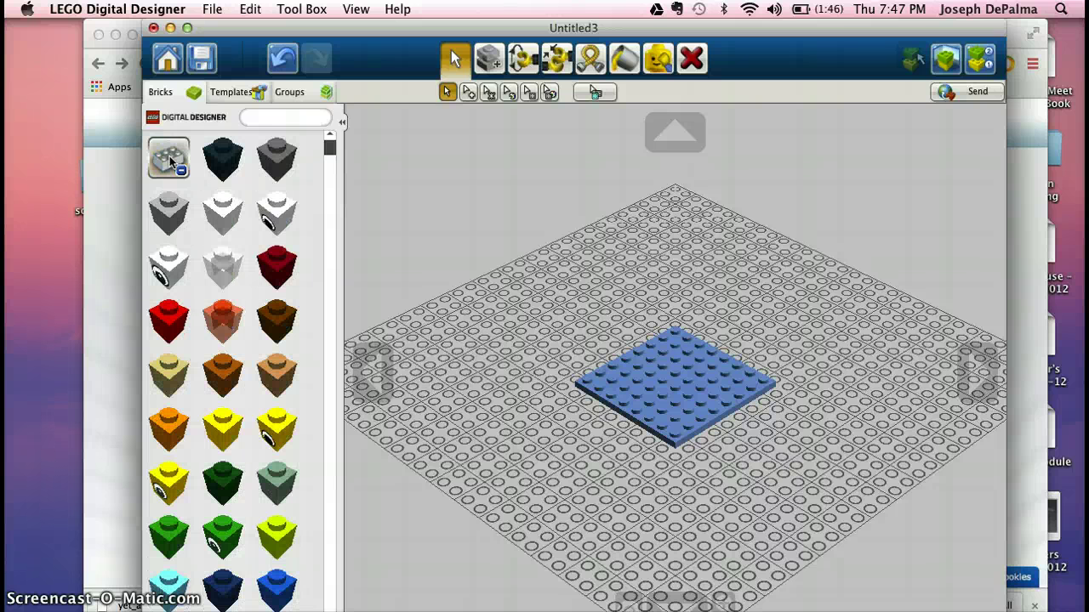
Scroll to BRICK 2X3 and pick up the brown one.
scroll(219, 309, down, 10)
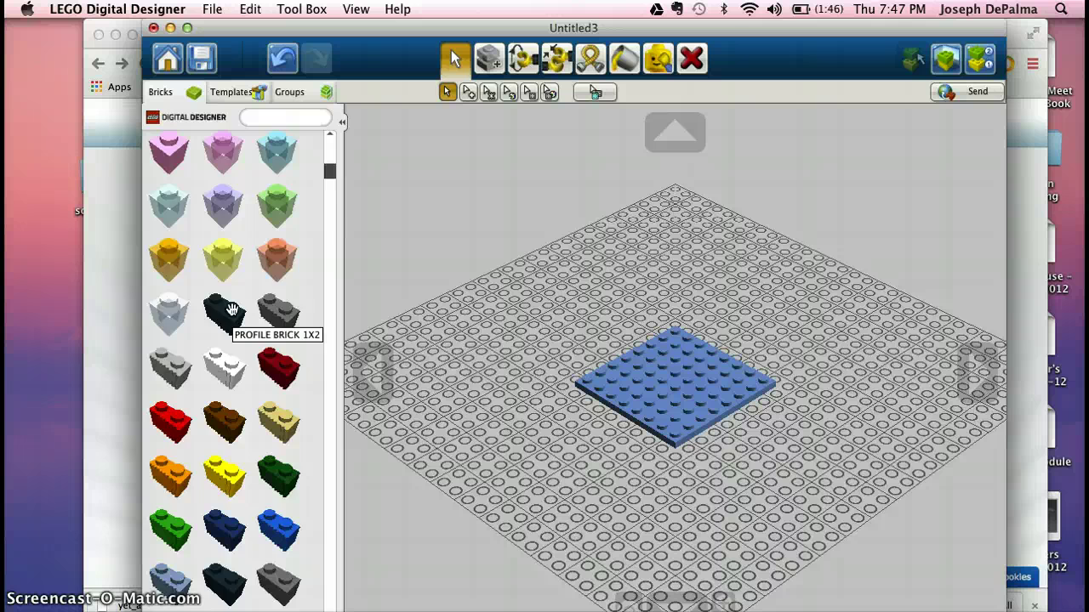
scroll(232, 309, down, 12)
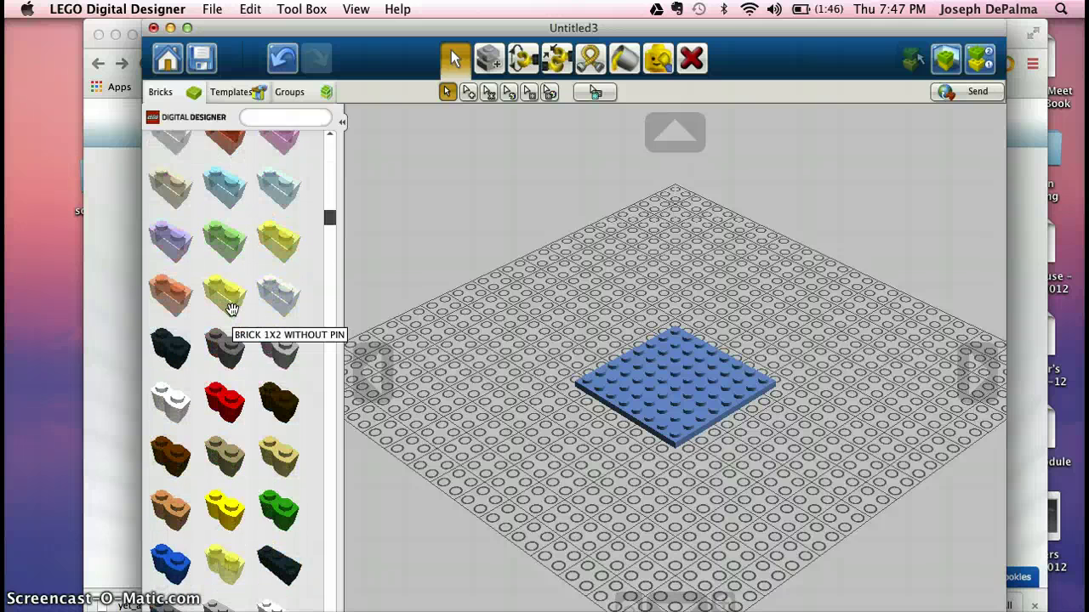
scroll(232, 309, down, 12)
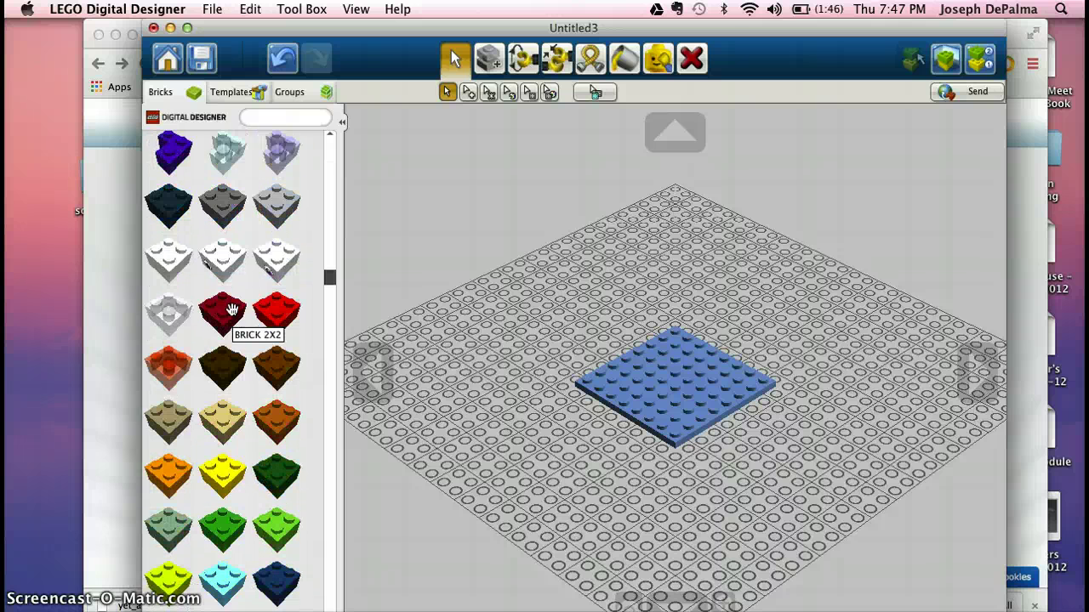
scroll(232, 309, down, 12)
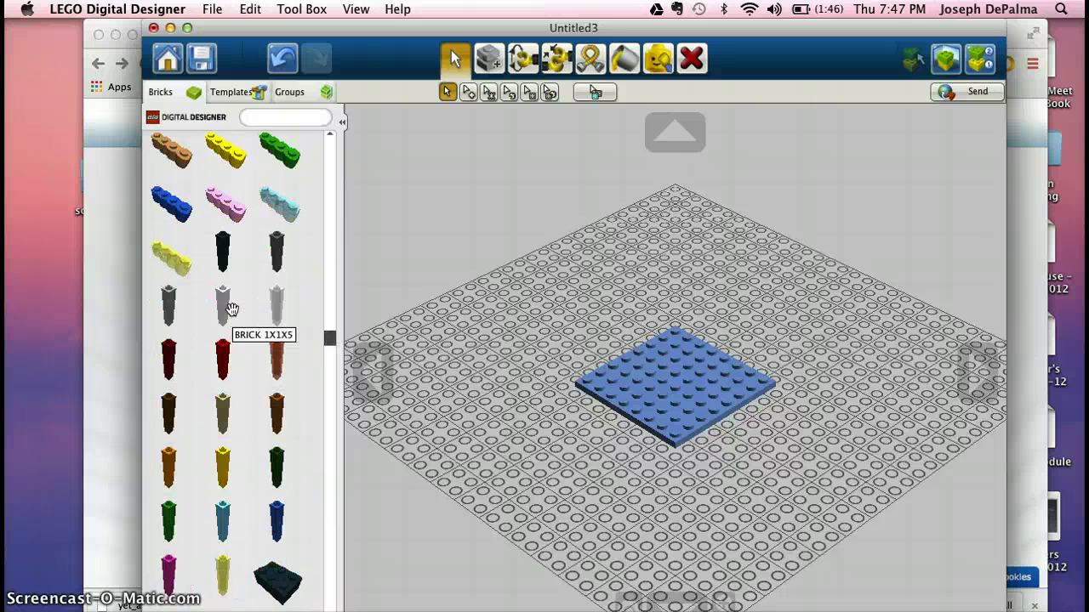
scroll(232, 309, down, 8)
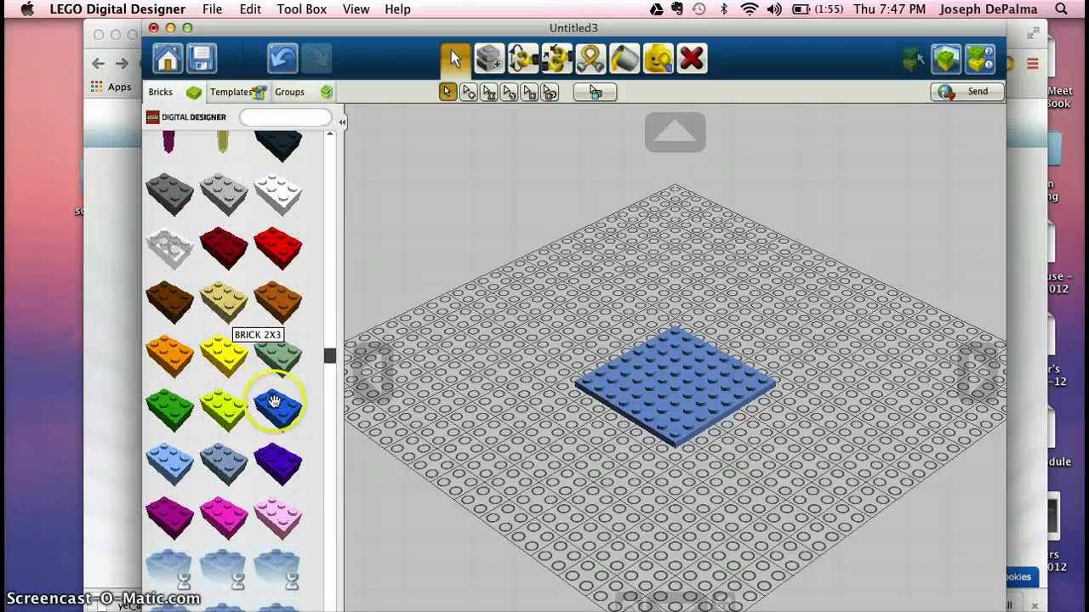
scroll(256, 408, down, 6)
scroll(242, 345, up, 7)
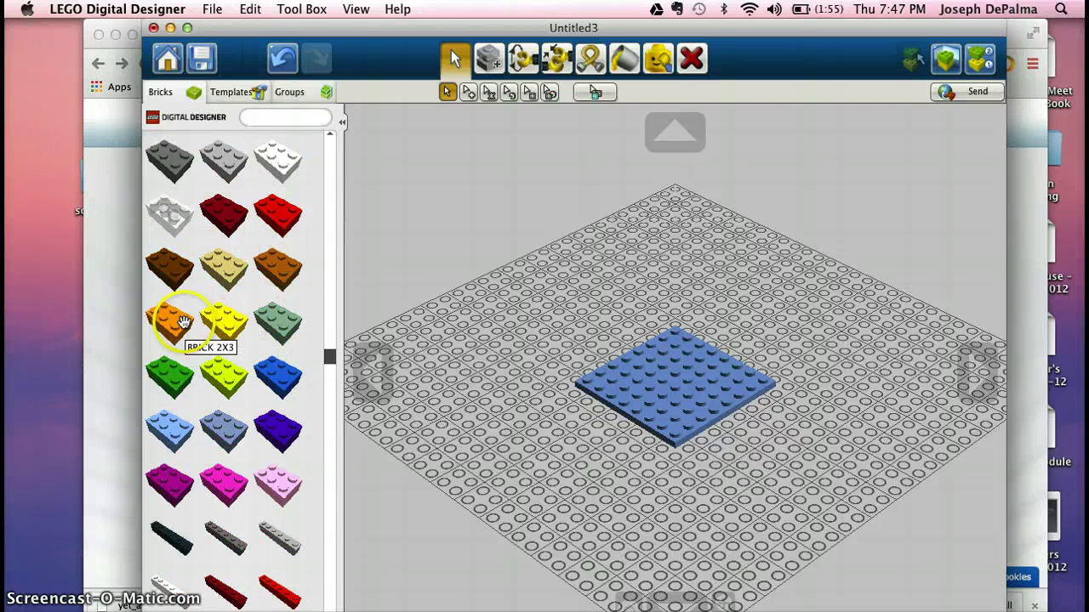
click(181, 277)
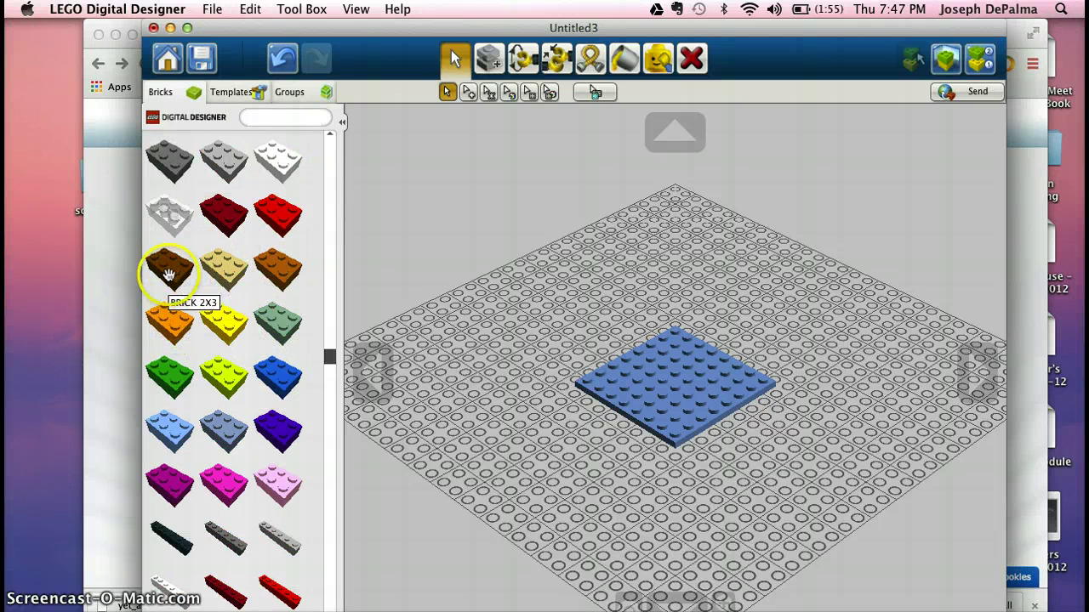
drag(170, 272, 671, 343)
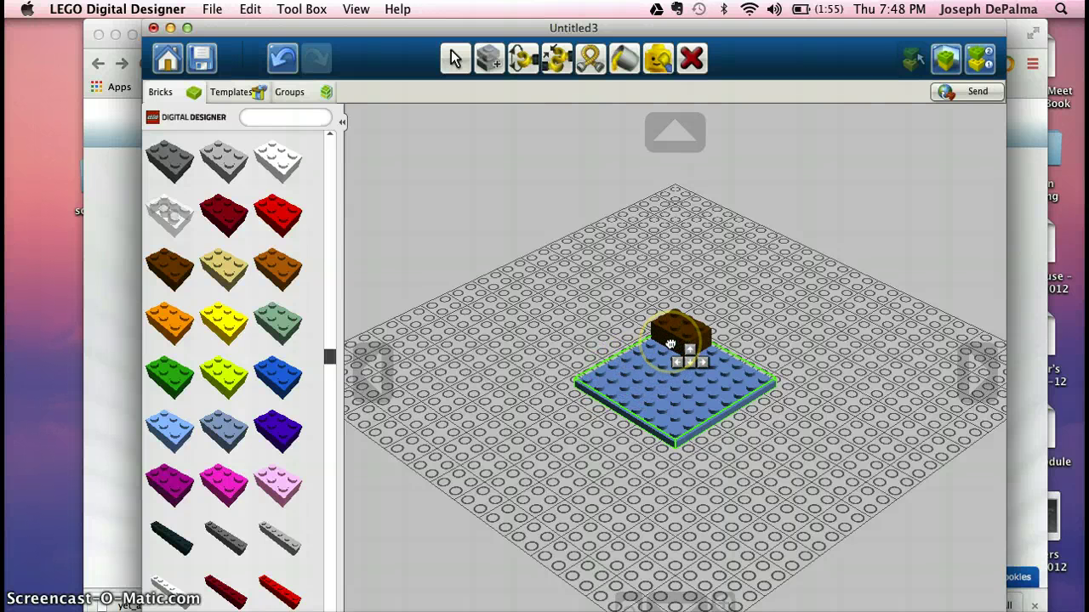
click(671, 344)
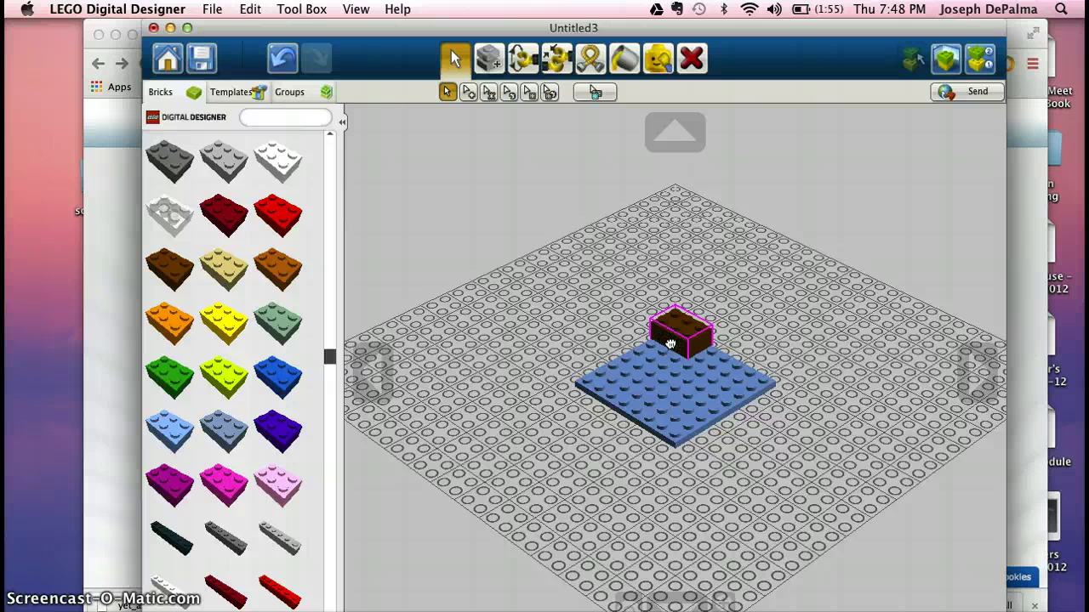
click(660, 400)
click(663, 479)
click(668, 437)
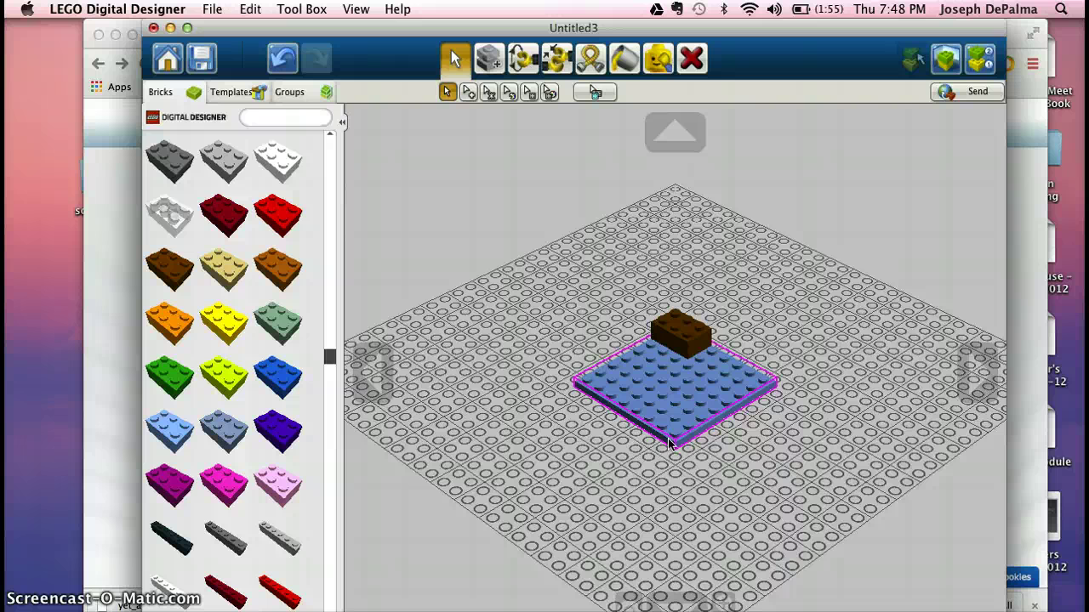
click(674, 334)
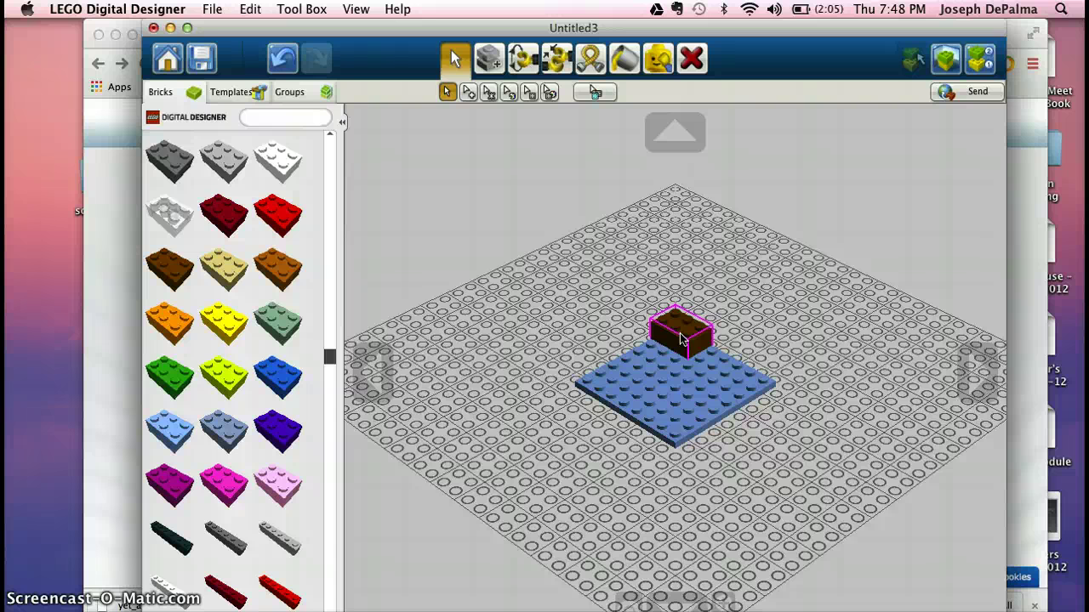
With the Clone tool, copy the brown 2x3 brick beside the original on the plate's back edge.
click(618, 275)
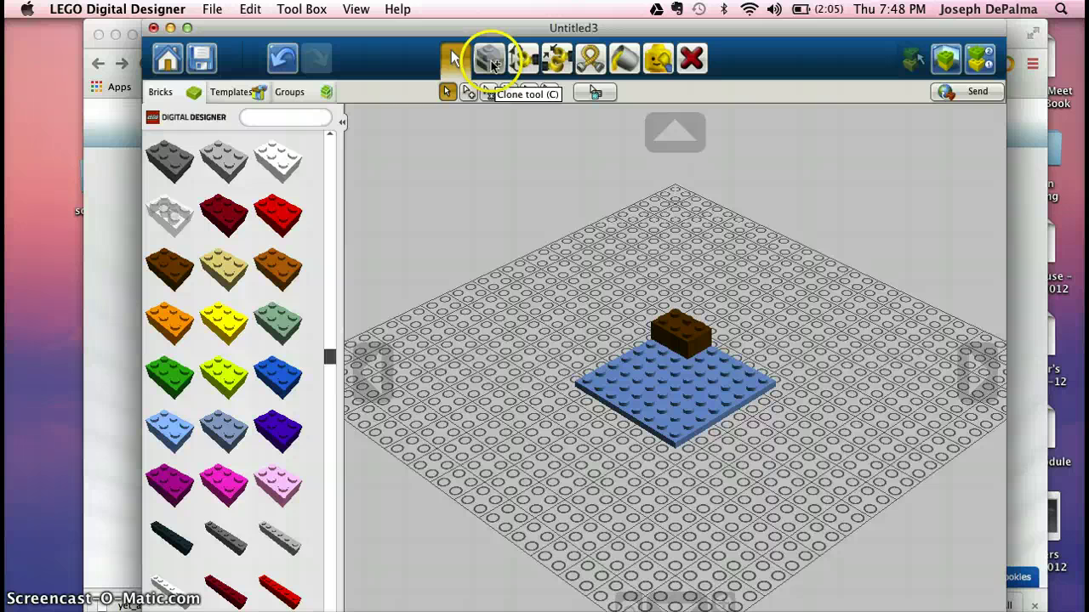
click(492, 64)
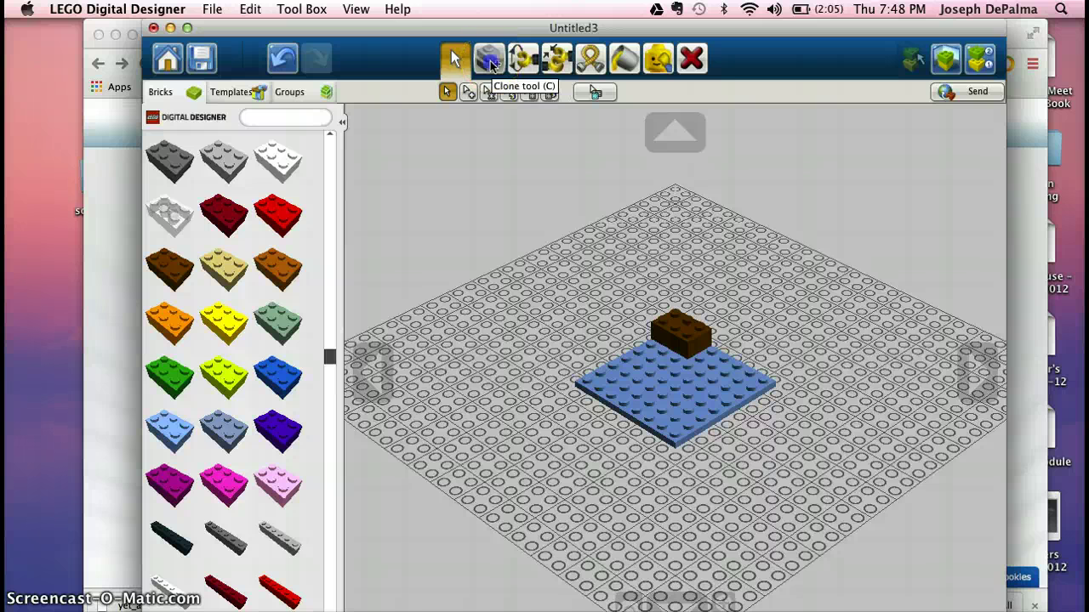
click(619, 230)
click(663, 313)
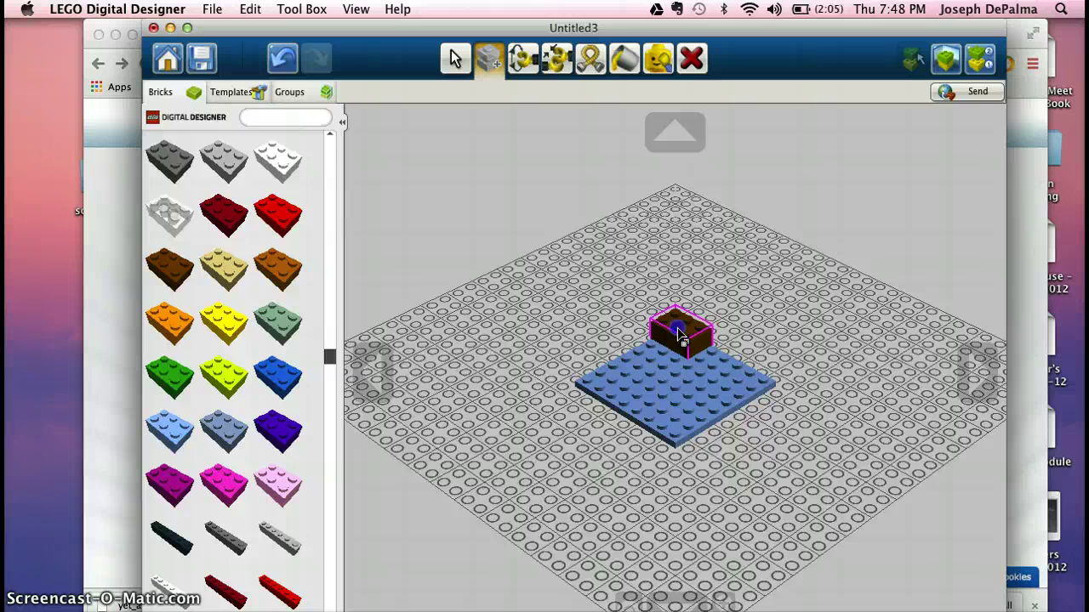
mouse_move(680, 334)
mouse_down()
mouse_move(661, 437)
mouse_move(481, 358)
mouse_move(723, 212)
mouse_move(792, 301)
mouse_move(751, 382)
mouse_move(734, 391)
mouse_move(678, 380)
mouse_move(679, 363)
mouse_move(705, 347)
mouse_move(722, 343)
mouse_move(712, 396)
mouse_move(671, 410)
mouse_up()
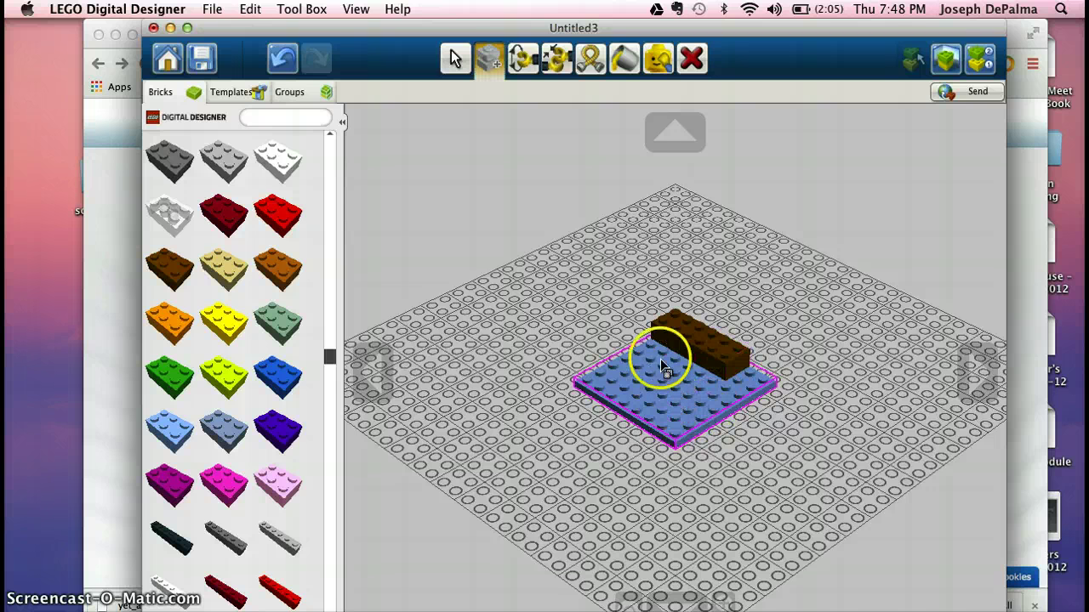
drag(663, 365, 672, 338)
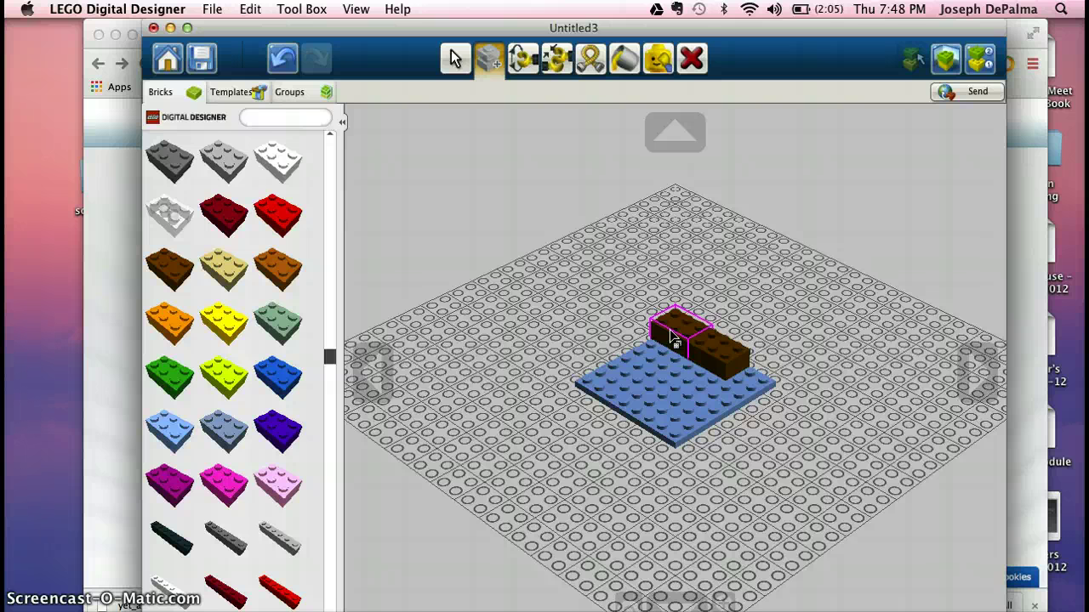
Clone more brown 2x3 bricks and stack them on top to make the two-high block.
mouse_move(676, 341)
mouse_down()
mouse_move(637, 384)
mouse_move(628, 316)
mouse_move(661, 308)
mouse_move(680, 327)
mouse_up()
click(451, 61)
click(486, 63)
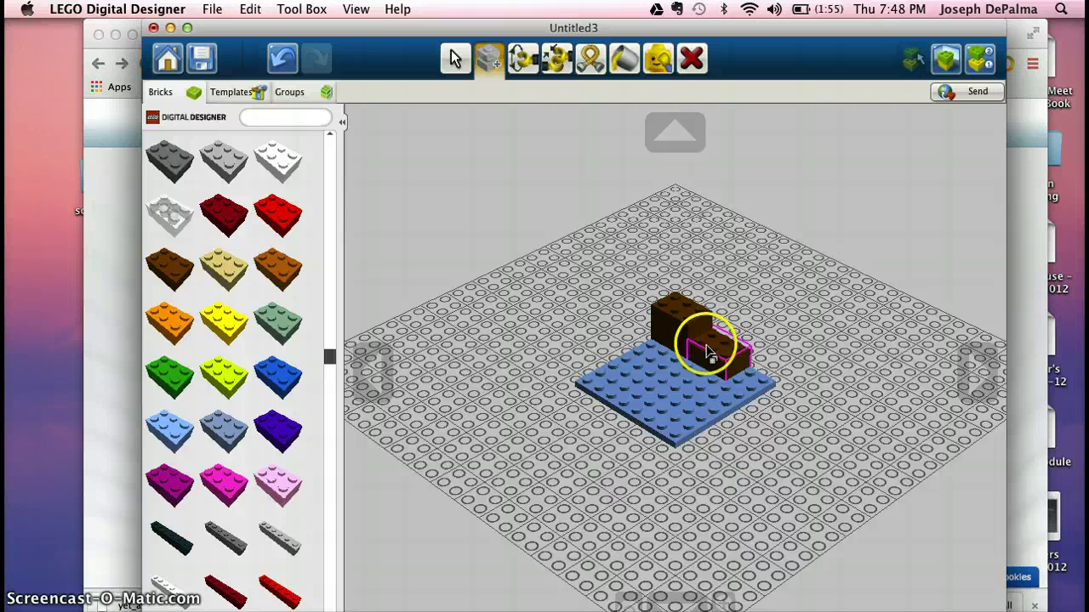
drag(709, 352, 577, 328)
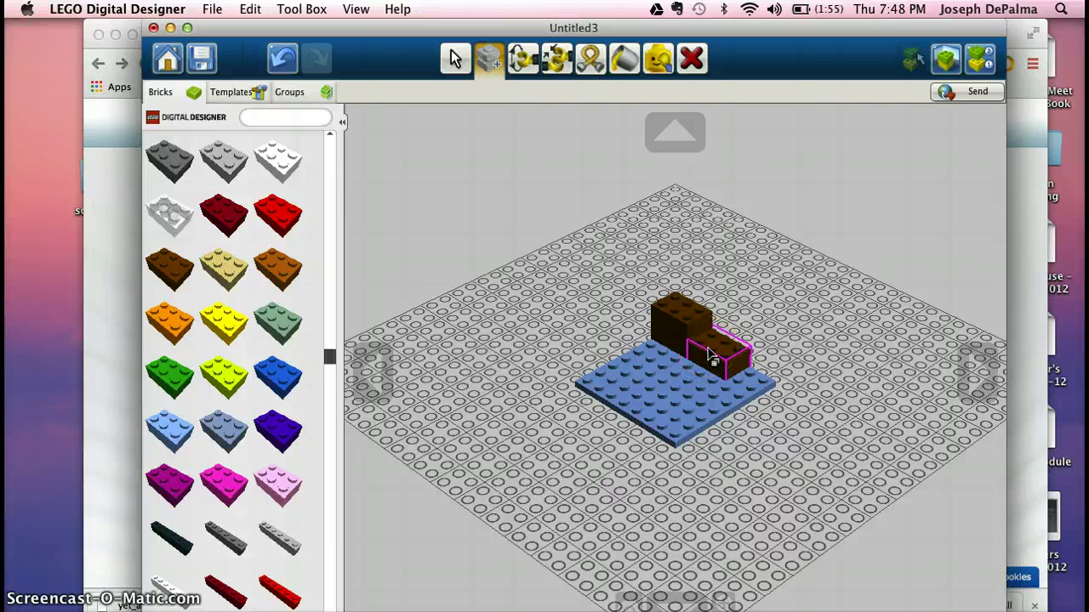
mouse_move(709, 355)
mouse_down()
mouse_move(595, 256)
mouse_move(692, 292)
mouse_move(713, 344)
mouse_up()
click(639, 396)
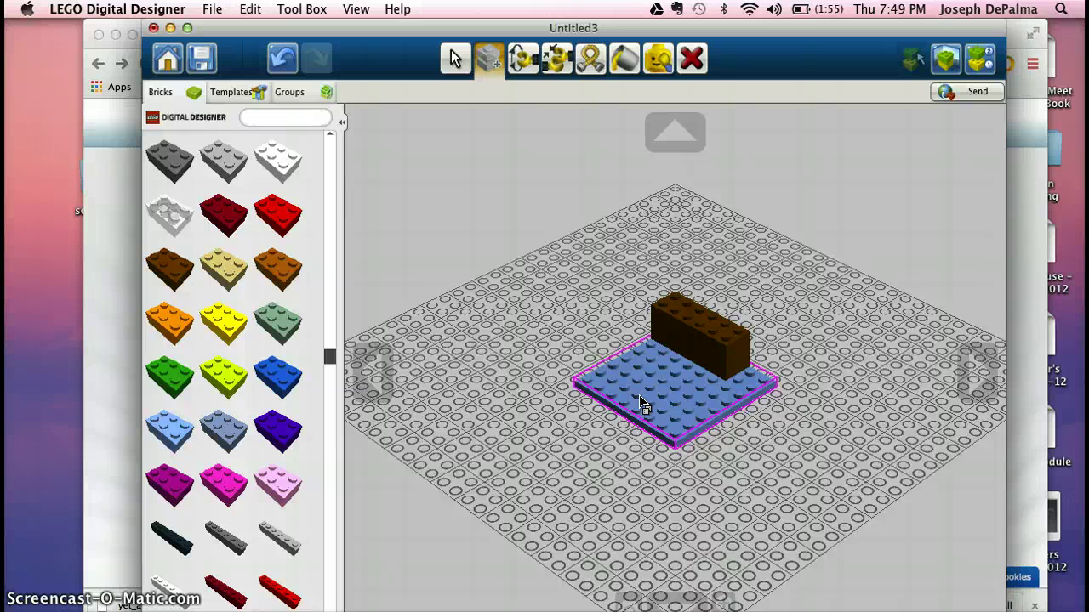
With the Paint tool, colour the upper-right and lower-left brown bricks lime green.
mouse_move(636, 313)
mouse_down()
mouse_move(609, 204)
mouse_move(623, 206)
mouse_up()
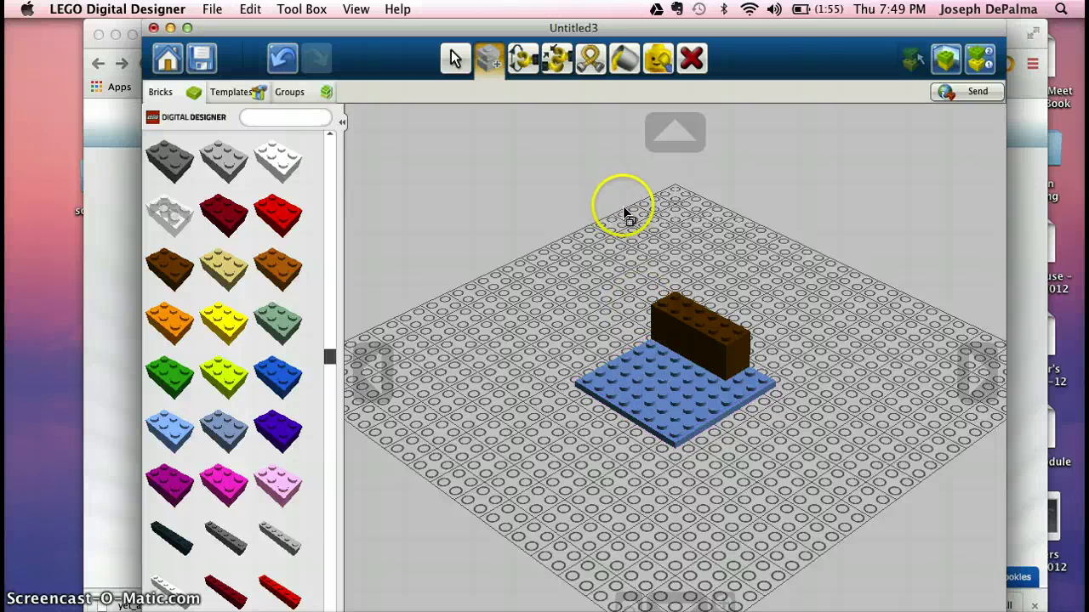
click(624, 62)
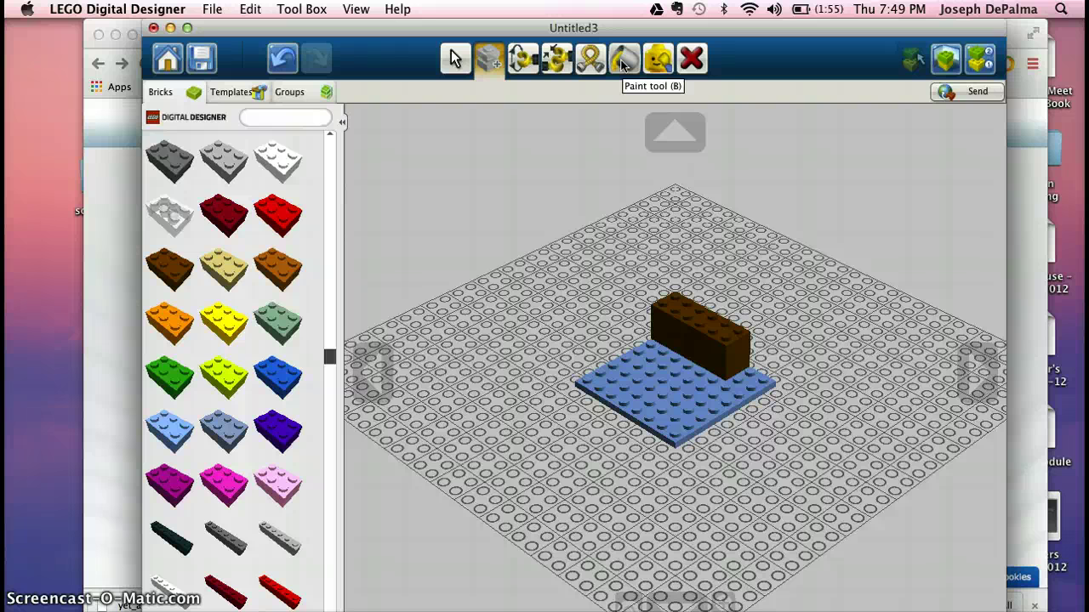
click(625, 61)
click(614, 127)
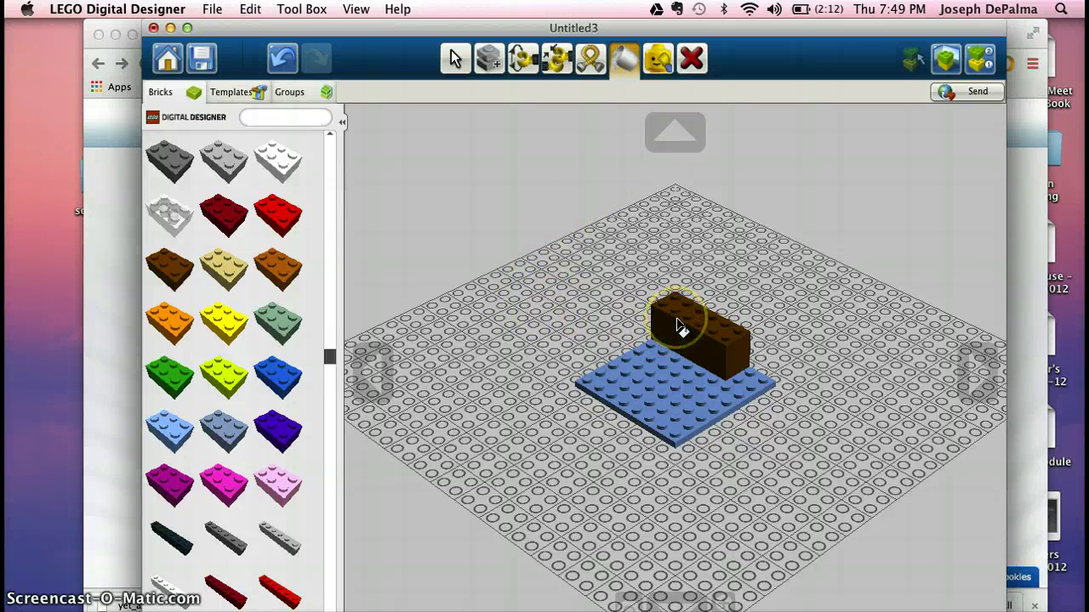
click(703, 355)
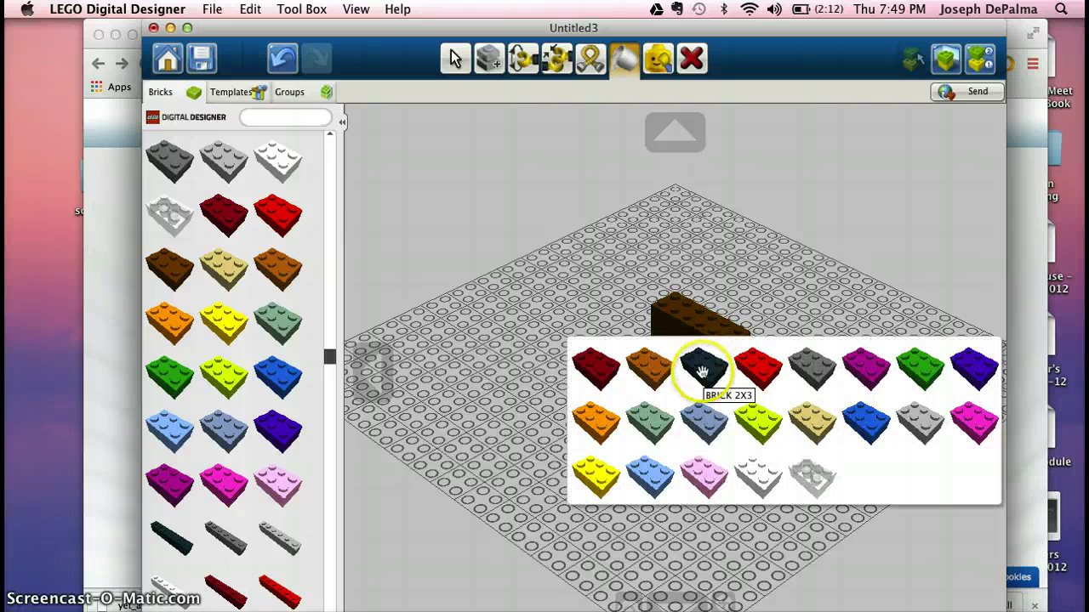
click(762, 423)
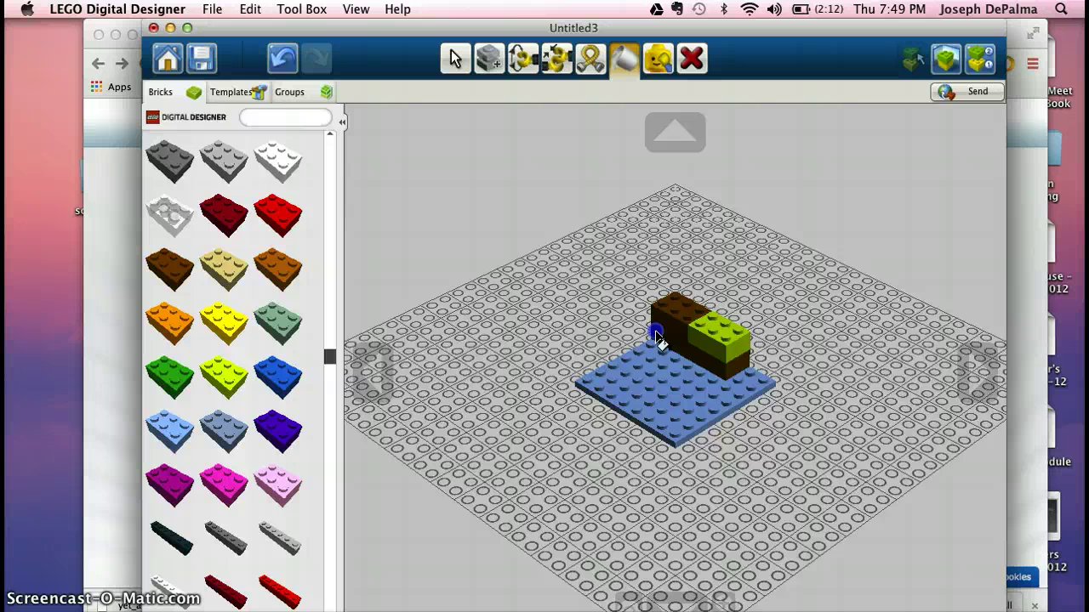
click(660, 338)
click(762, 423)
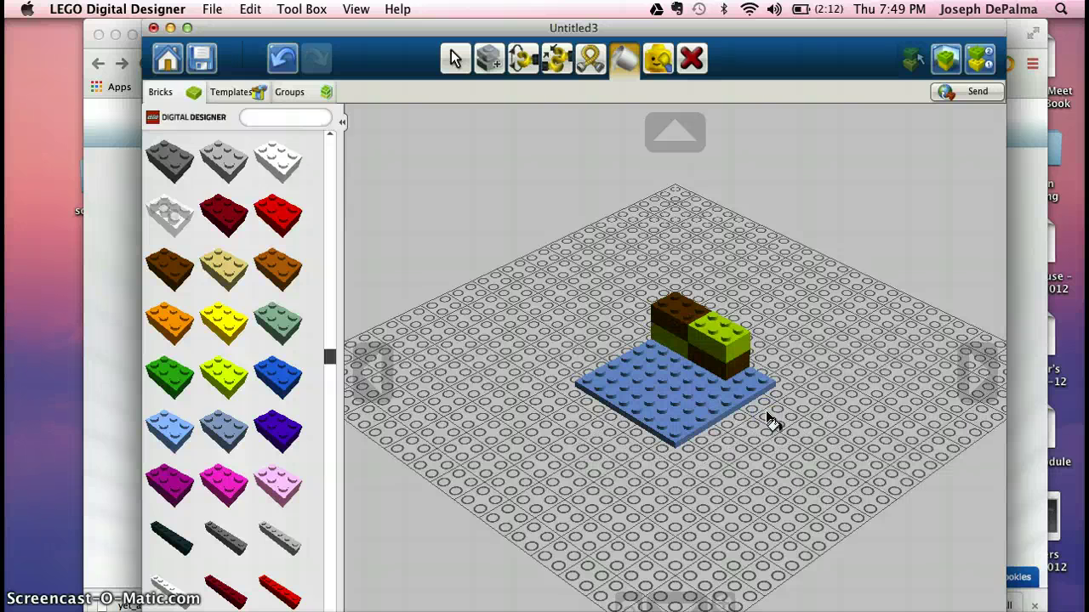
click(692, 291)
click(807, 411)
click(623, 58)
click(468, 103)
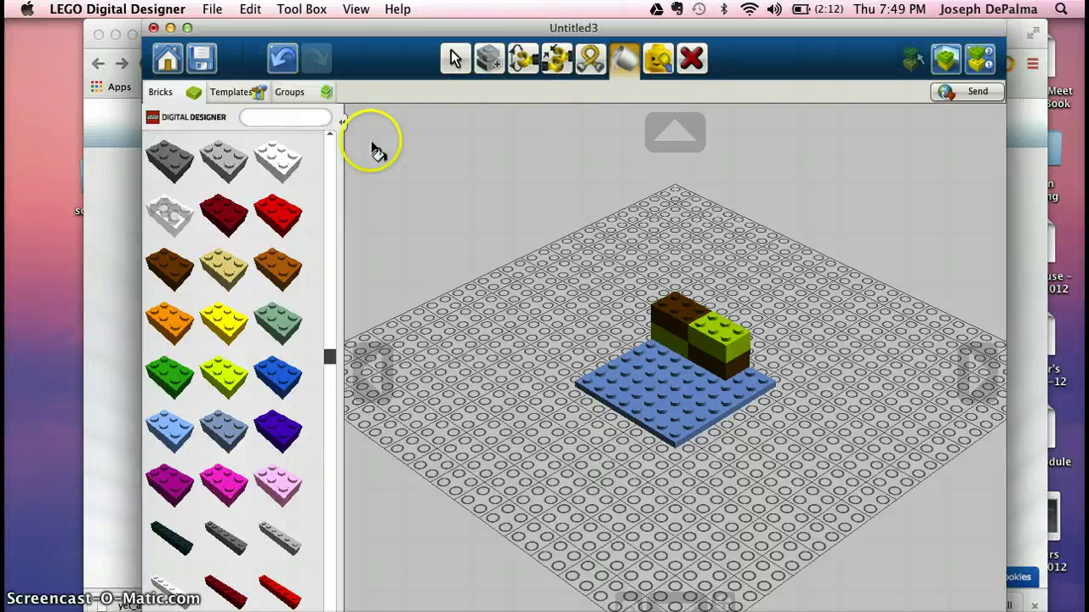
Tilt the camera down to a low, side-on view of the model.
scroll(618, 296, down, 1)
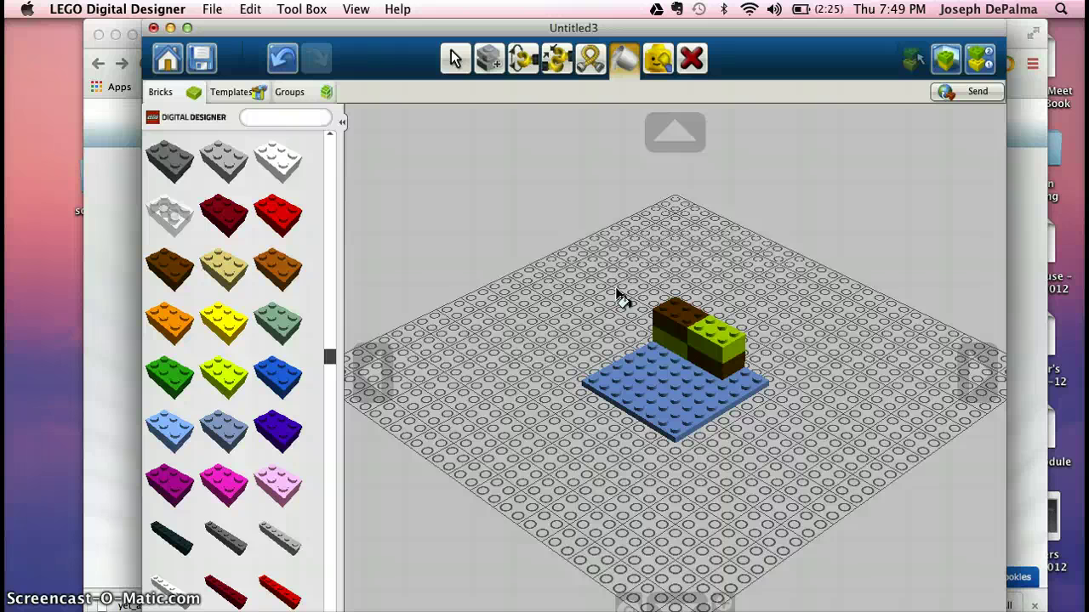
click(674, 137)
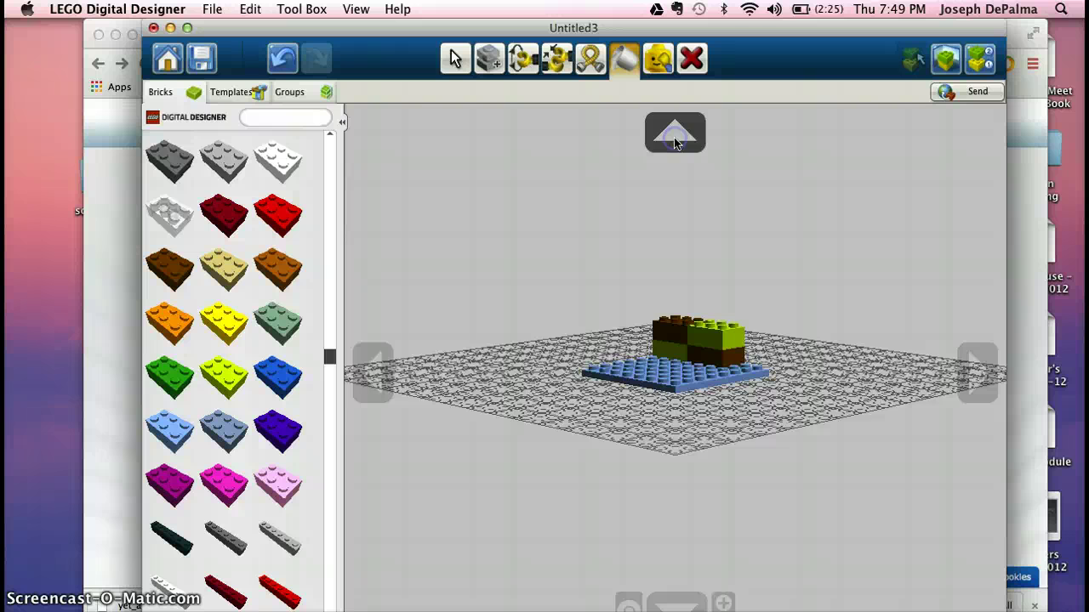
click(674, 137)
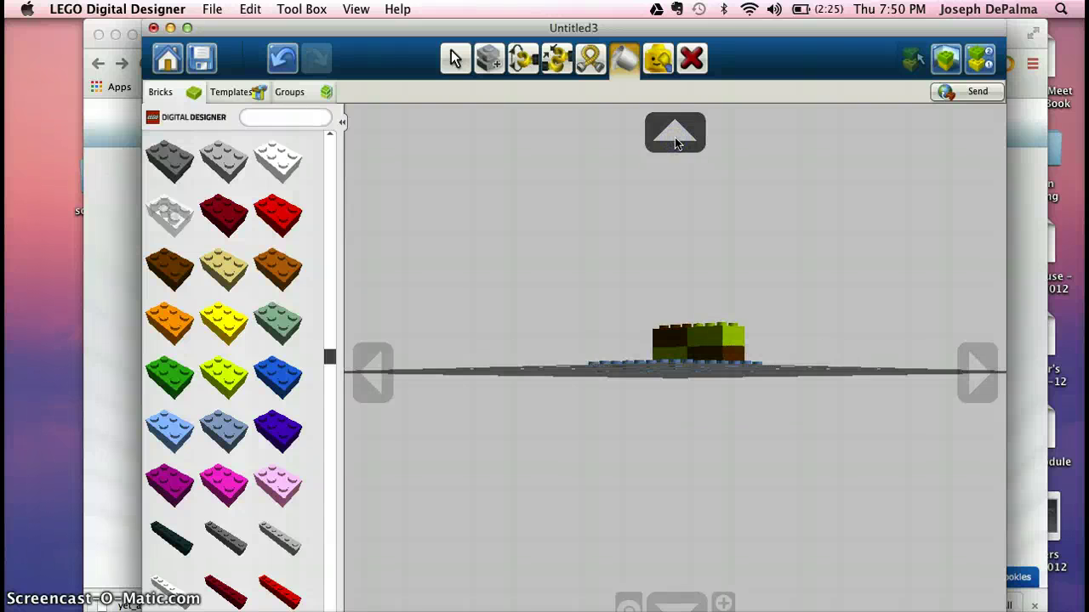
click(680, 601)
click(679, 601)
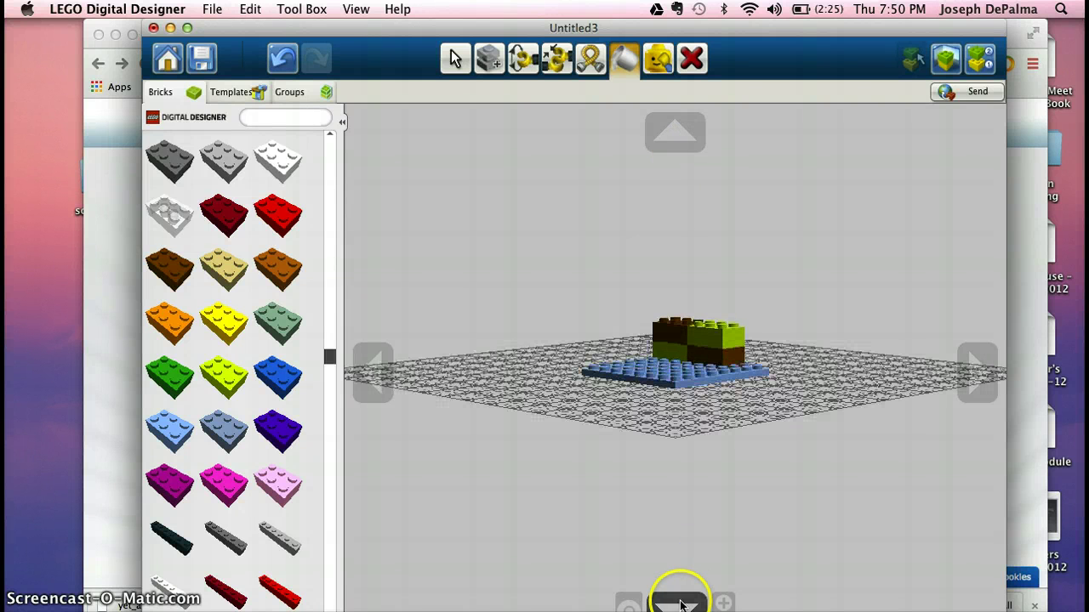
Rotate the camera several steps around the model.
click(975, 372)
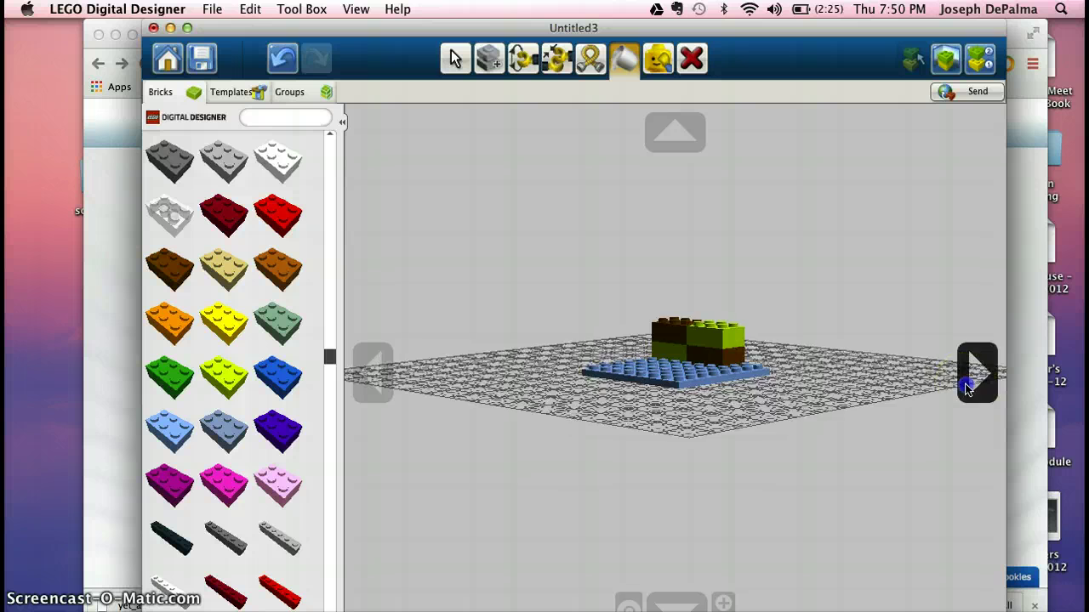
click(976, 371)
click(966, 388)
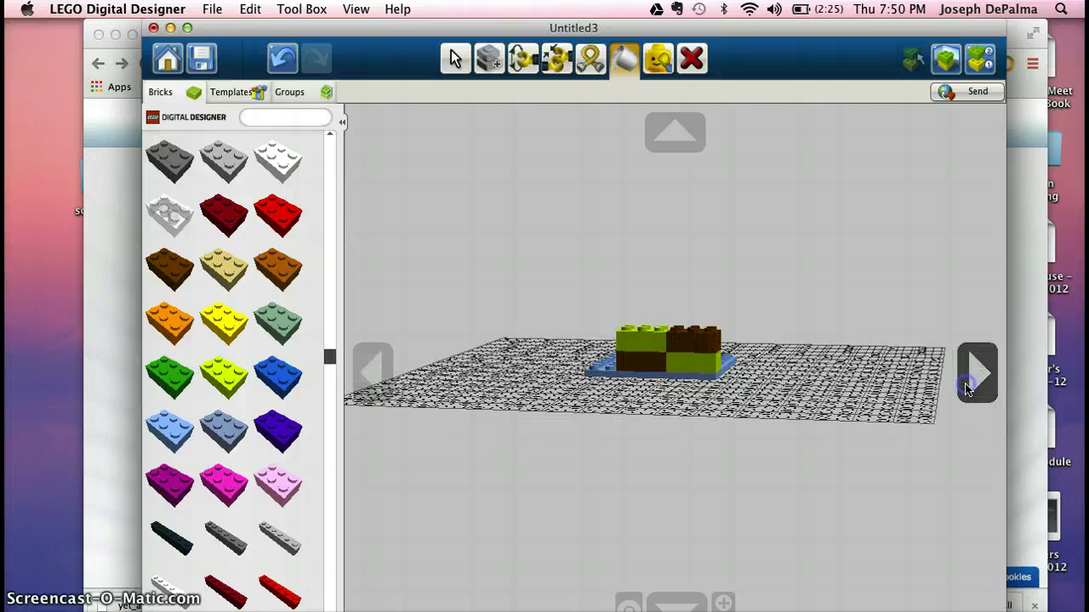
click(967, 388)
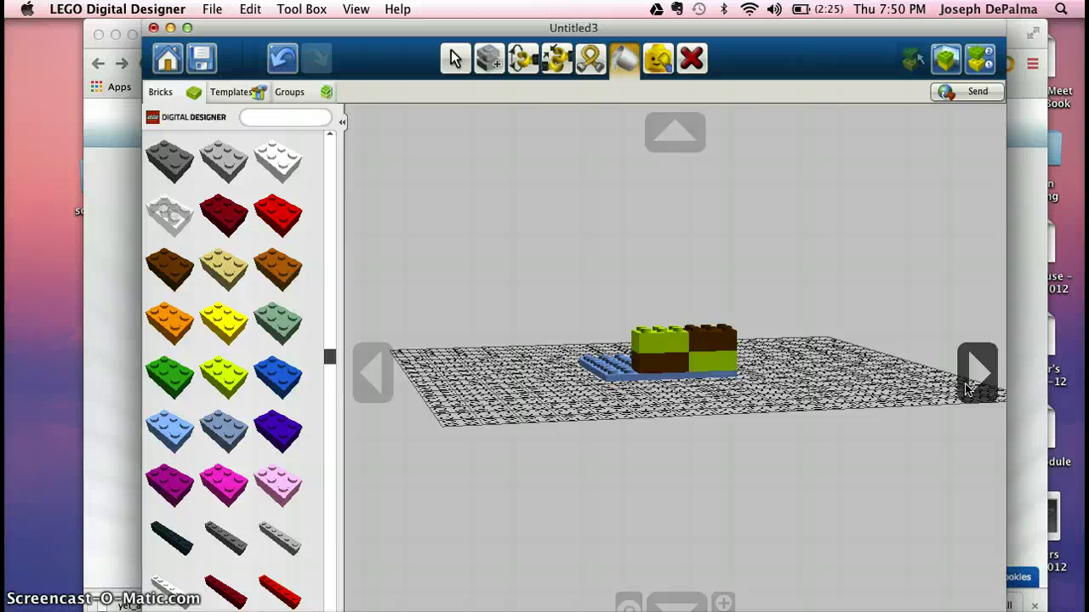
click(965, 381)
click(802, 327)
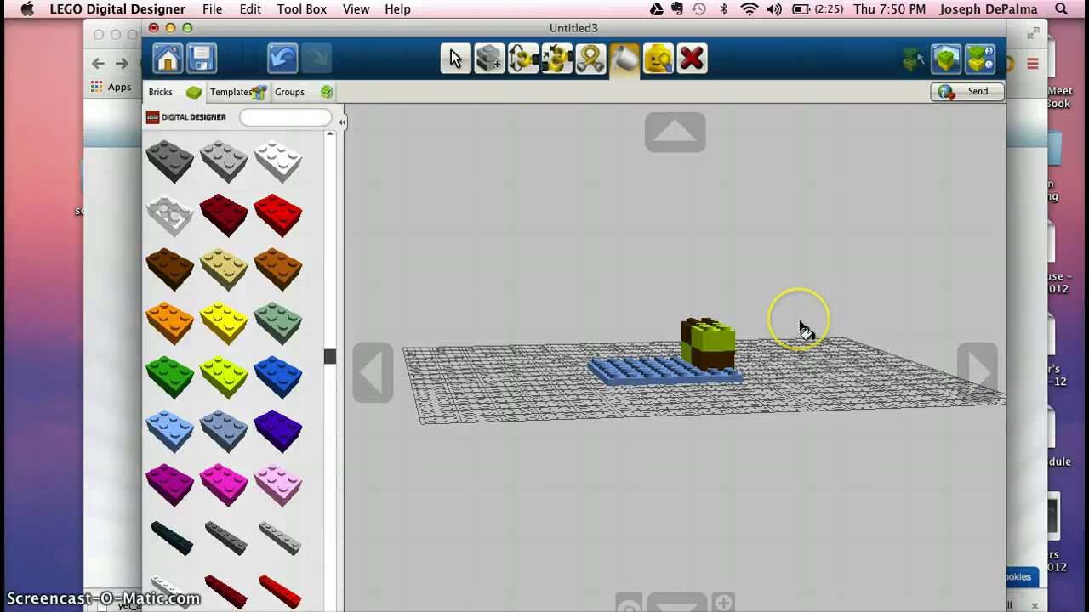
click(745, 293)
click(649, 272)
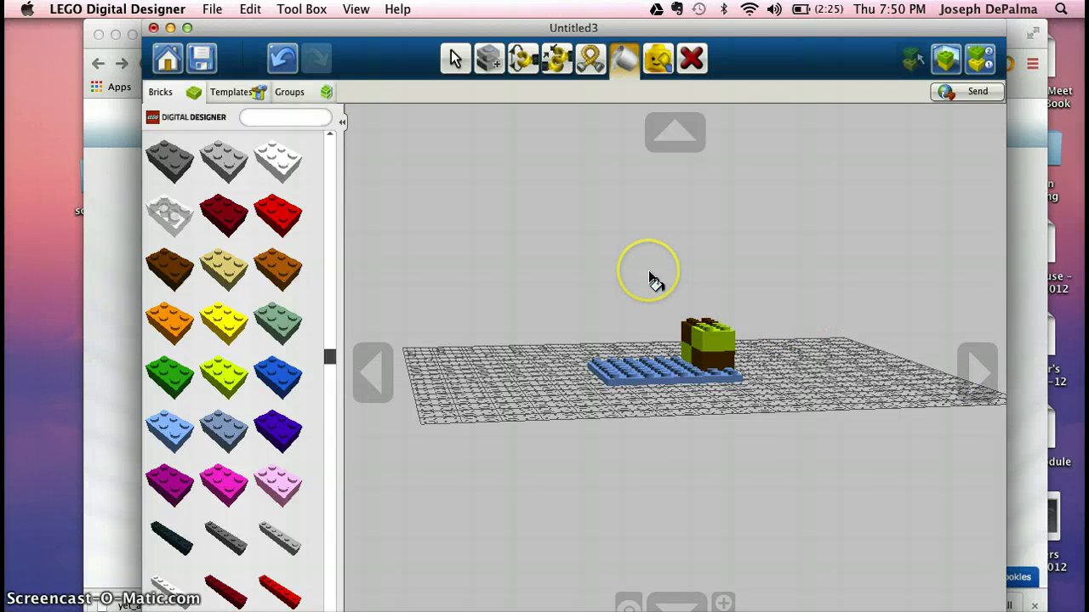
Orbit the camera up to a closer overhead view of the plate and checkered brick block.
click(599, 227)
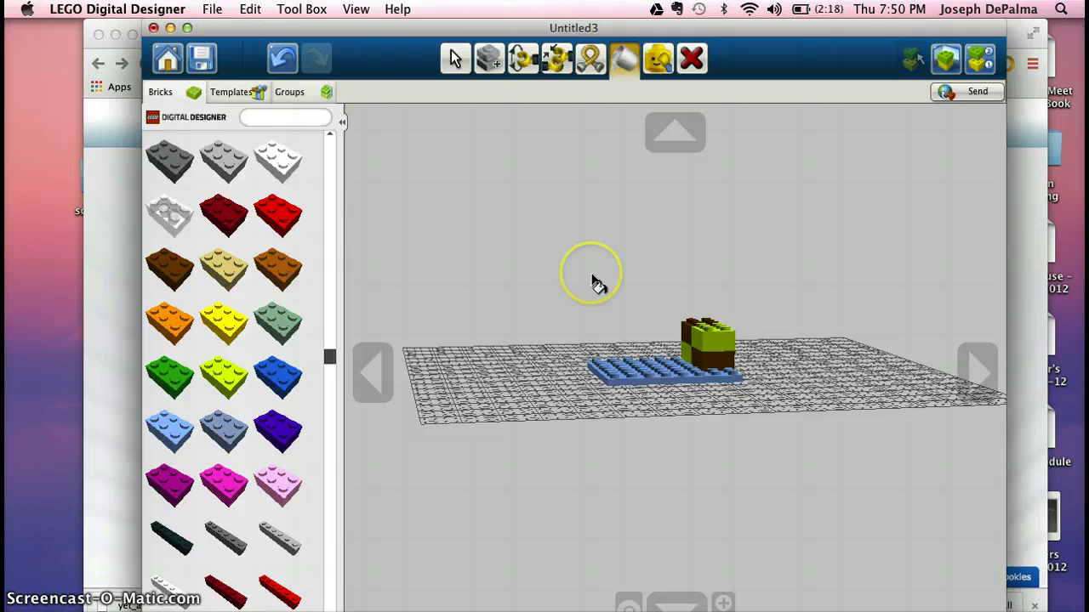
mouse_move(599, 284)
right_down()
mouse_move(561, 236)
mouse_move(652, 241)
mouse_move(627, 381)
mouse_move(741, 359)
mouse_move(698, 245)
mouse_move(511, 413)
mouse_move(658, 456)
mouse_move(672, 396)
mouse_move(635, 348)
mouse_move(554, 328)
mouse_move(504, 336)
mouse_move(464, 292)
mouse_move(661, 241)
mouse_move(750, 354)
mouse_move(812, 328)
mouse_move(838, 284)
mouse_move(785, 311)
mouse_move(566, 298)
mouse_move(637, 233)
mouse_move(778, 352)
mouse_move(741, 393)
mouse_move(657, 389)
mouse_move(525, 340)
right_up()
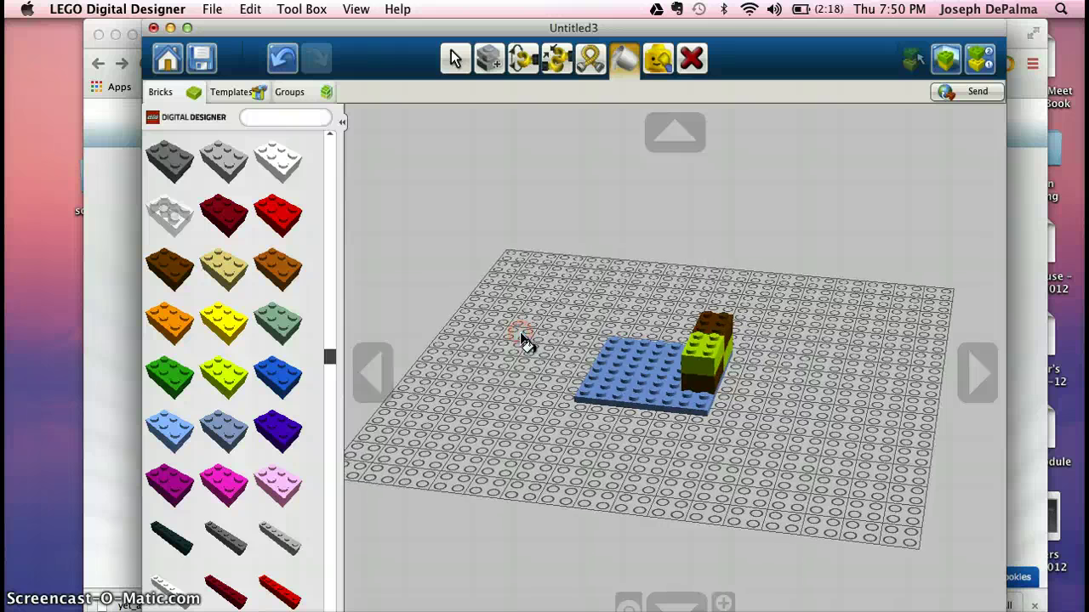
Return to single-brick selection and scroll the Bricks palette to the magenta BRICK 2X4.
click(453, 58)
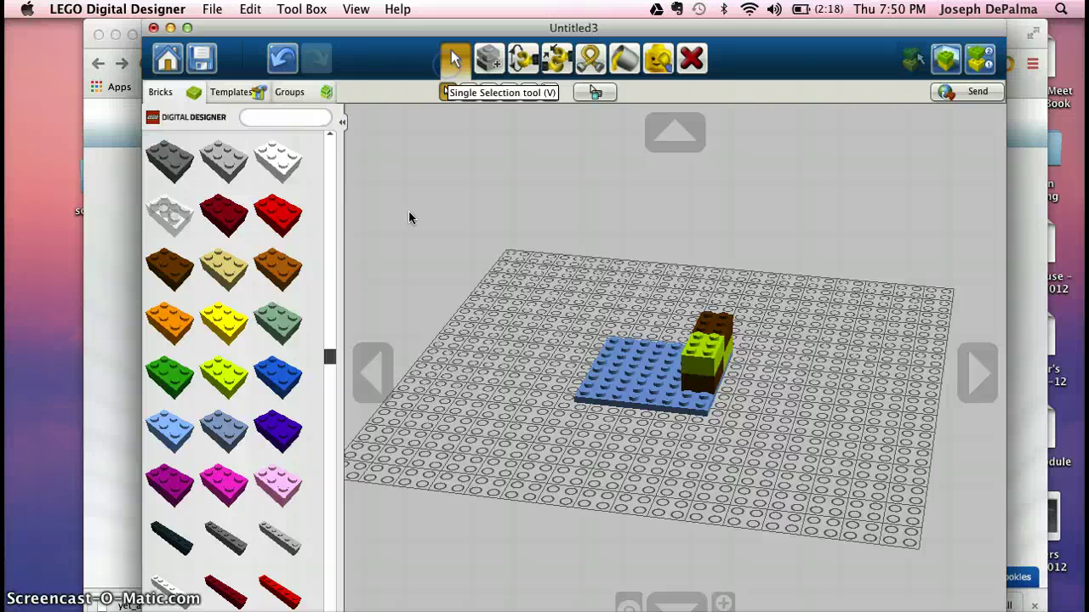
scroll(242, 198, up, 5)
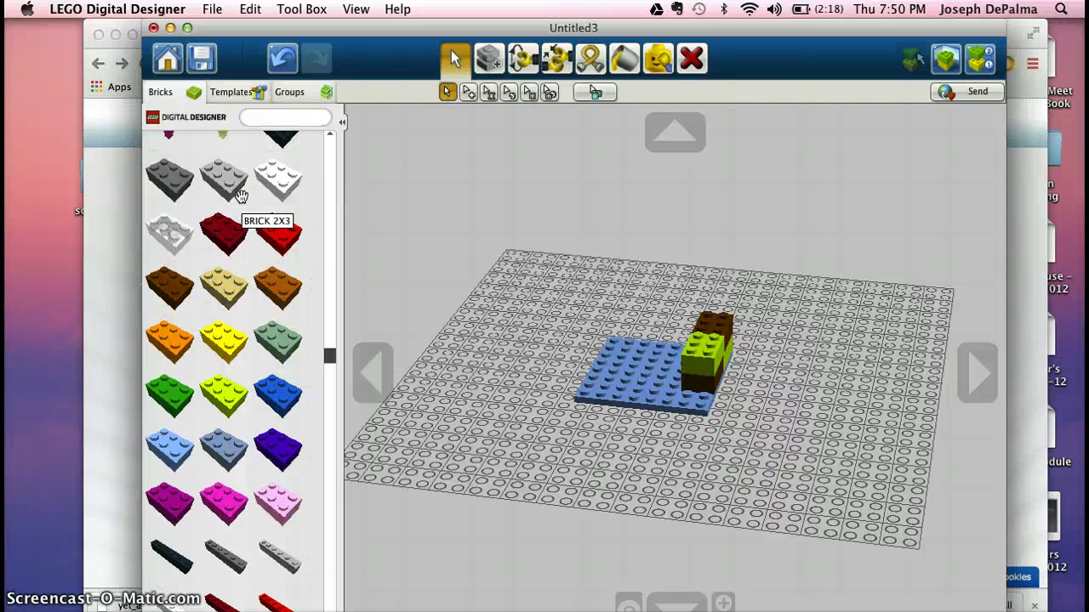
scroll(241, 197, up, 5)
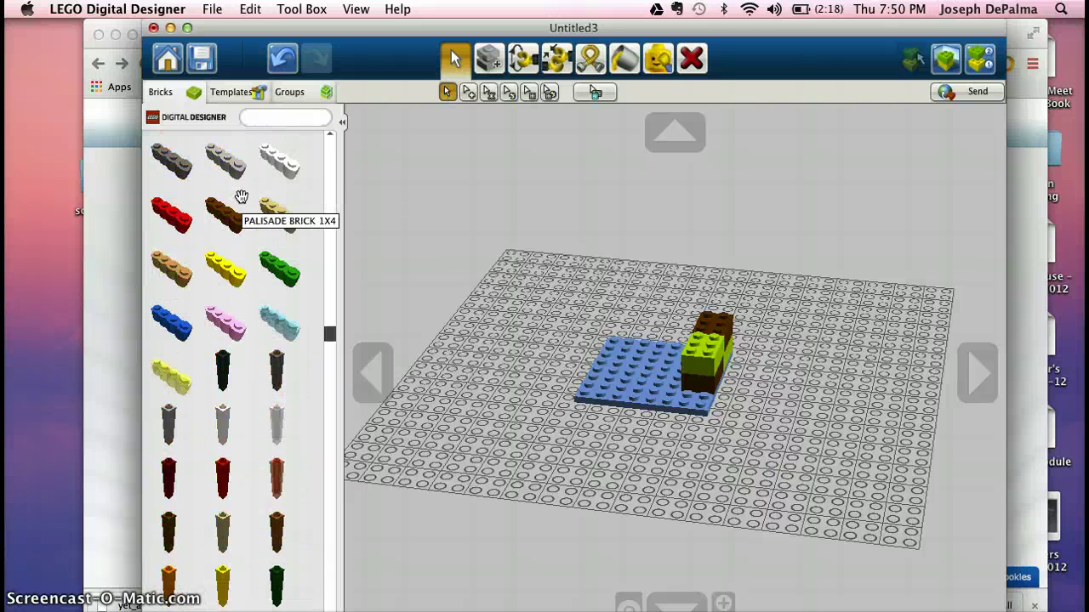
scroll(242, 198, down, 6)
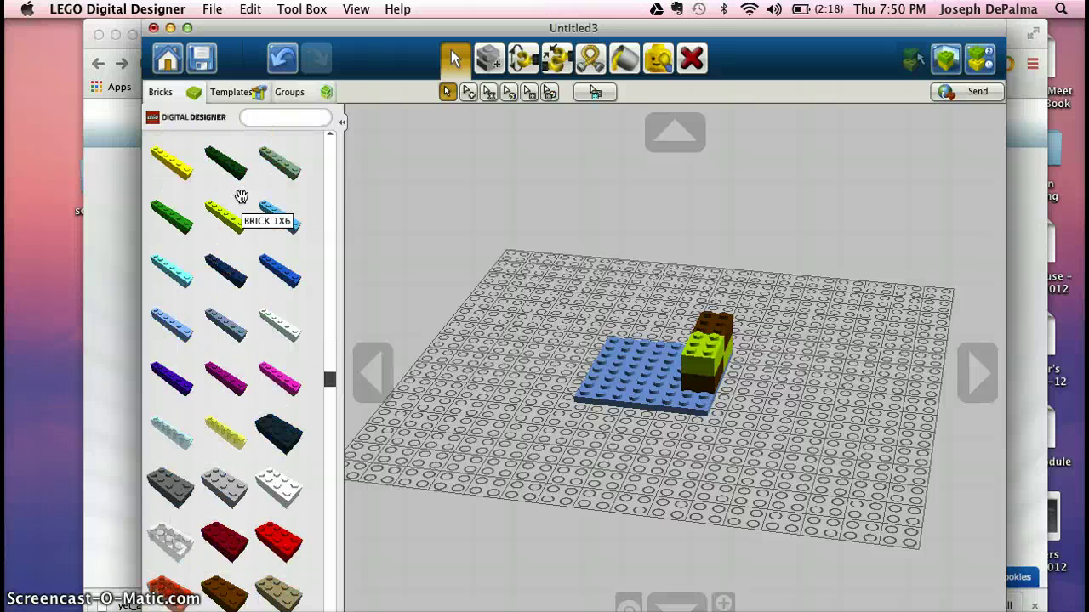
scroll(238, 209, down, 8)
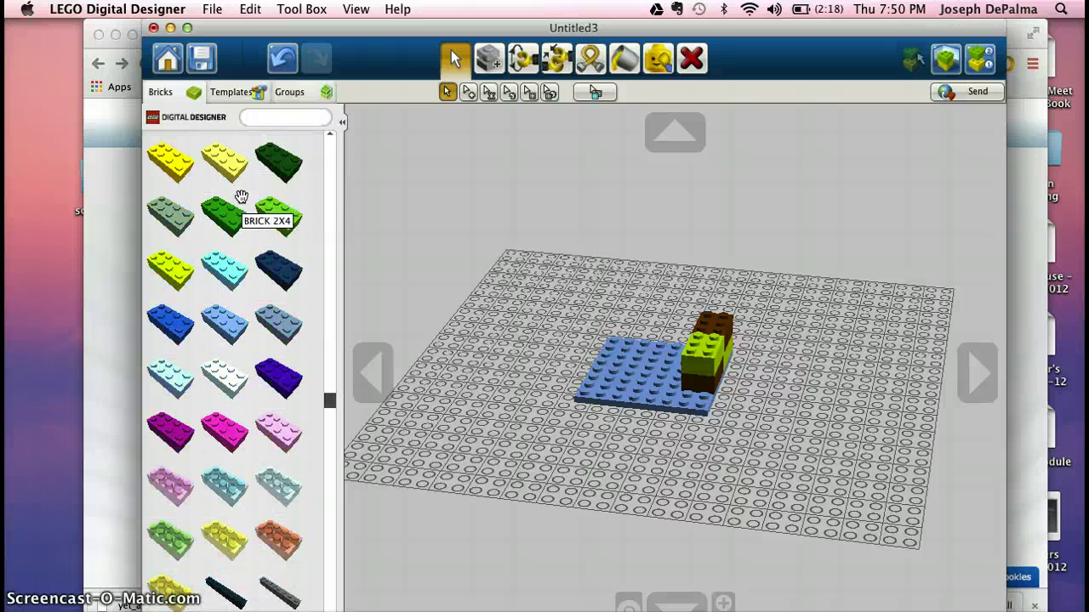
click(234, 281)
scroll(235, 281, down, 5)
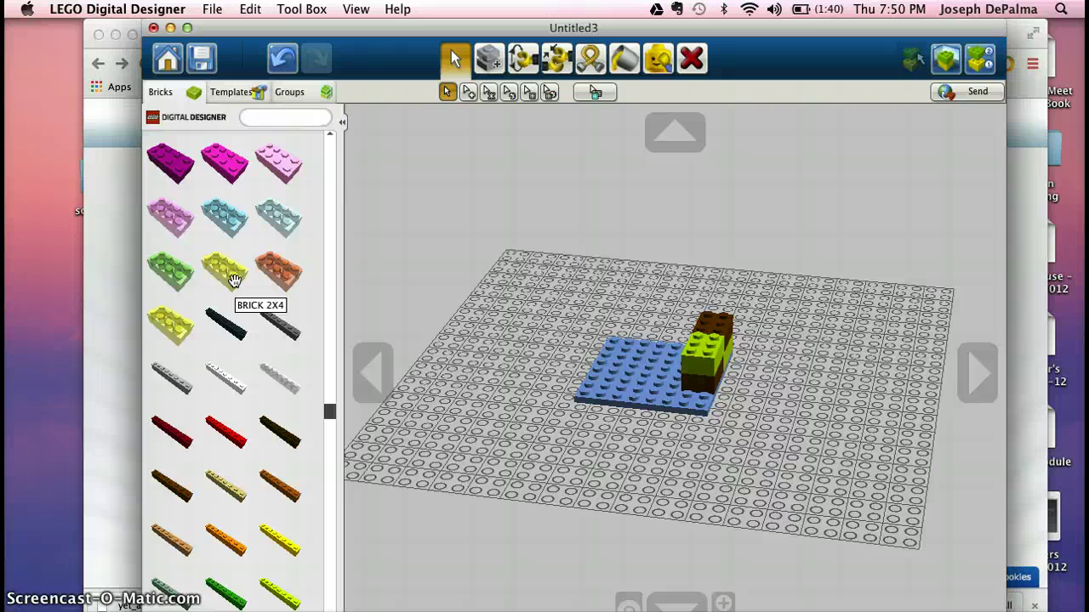
scroll(235, 281, up, 1)
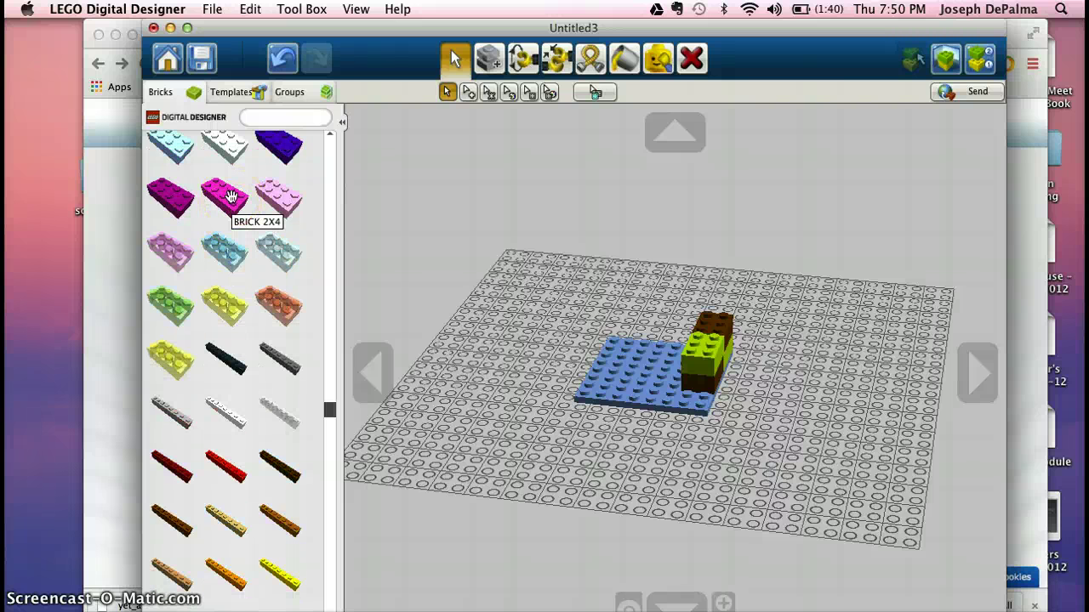
Drag the magenta 2x4 brick onto the blue plate, rotate it, and settle it at the front-left corner.
drag(230, 196, 604, 376)
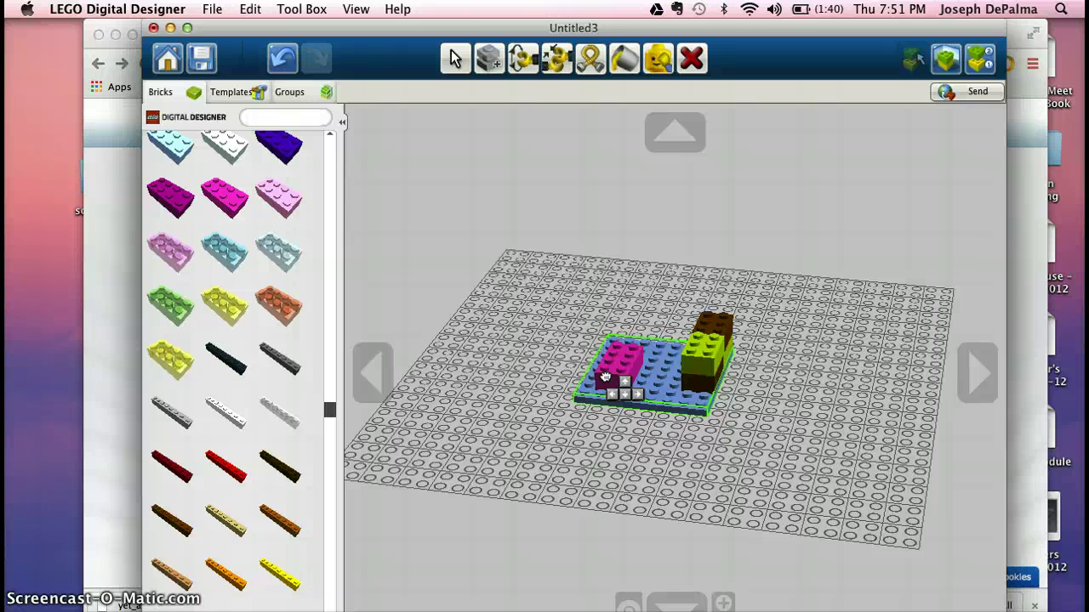
key(Right)
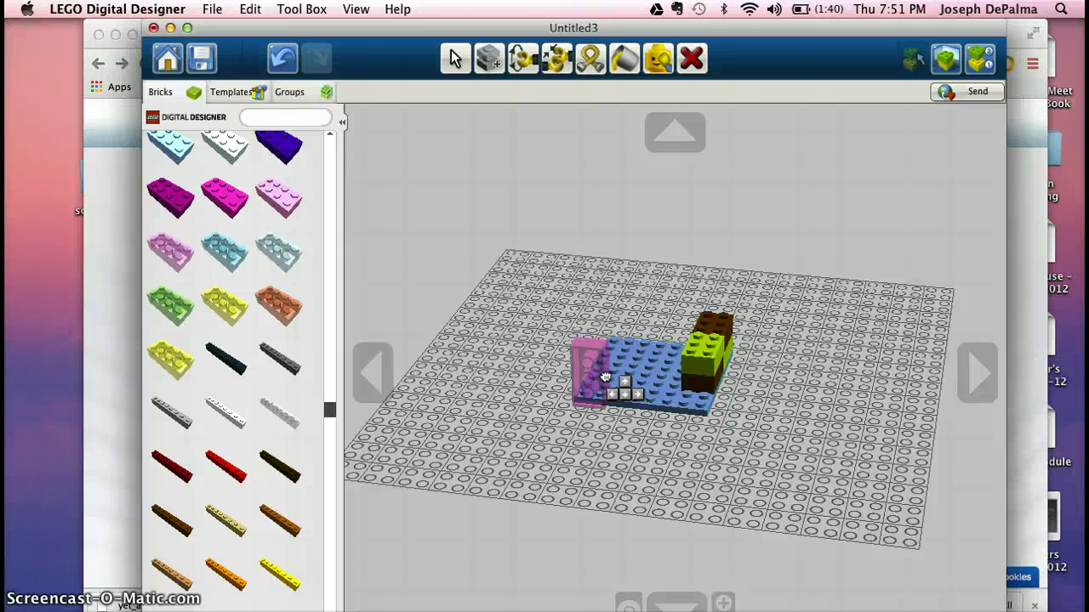
key(Up)
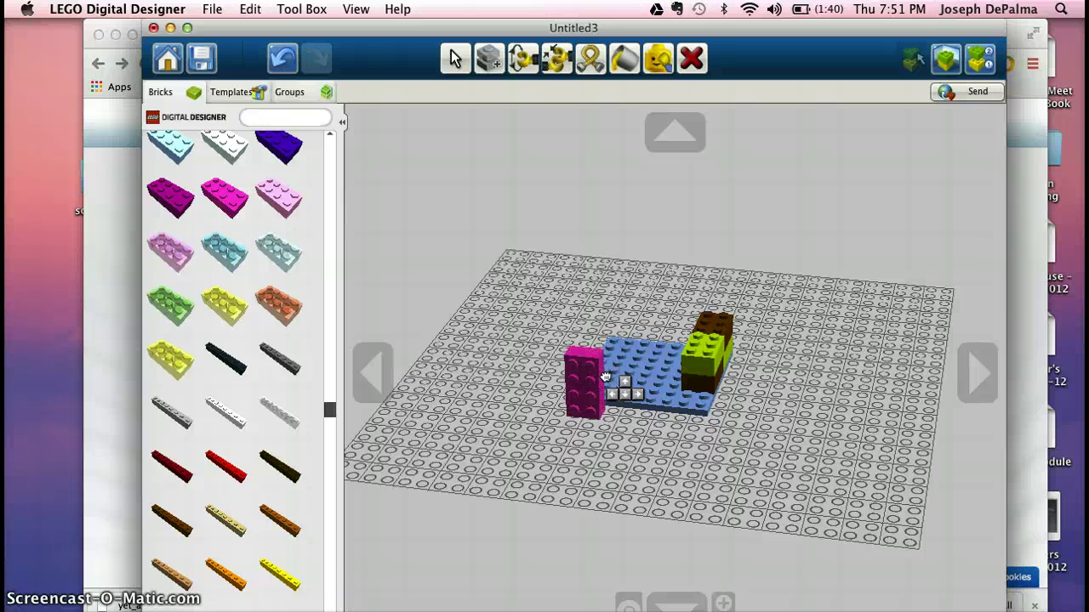
key(Right)
key(Up)
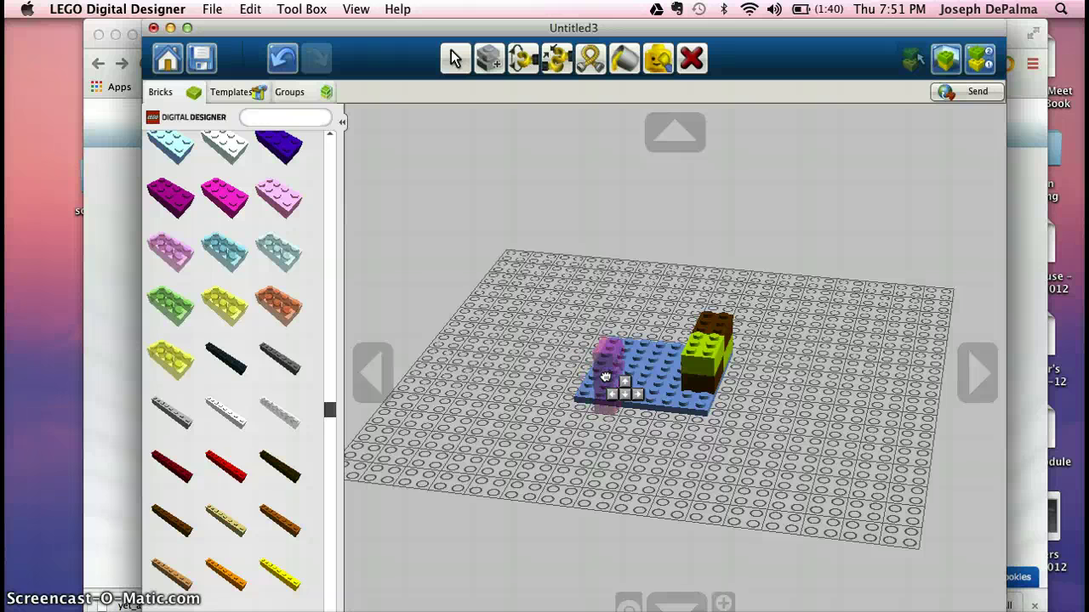
drag(606, 376, 614, 347)
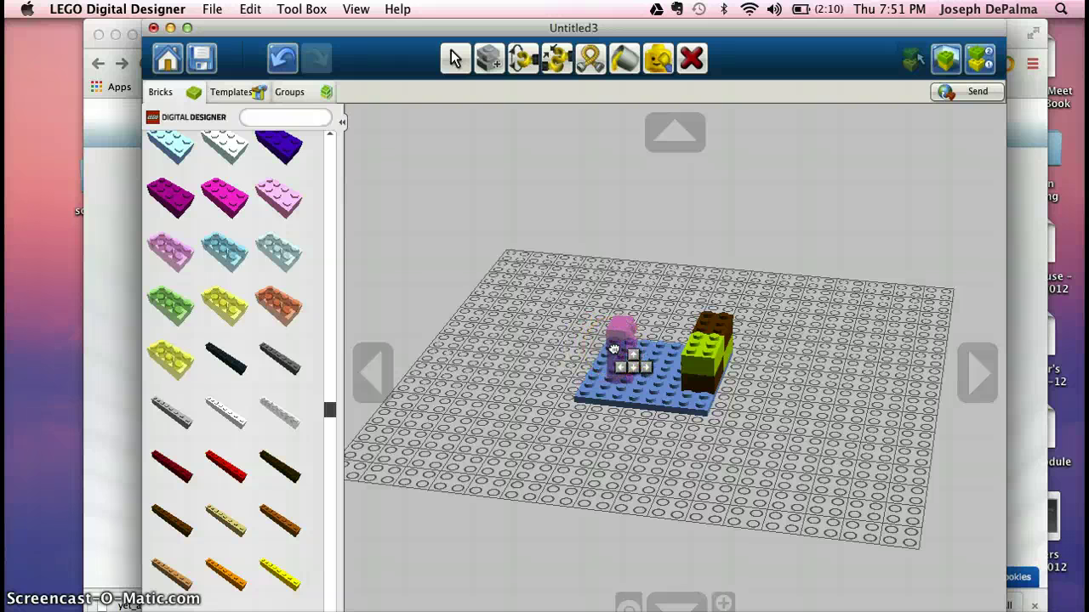
mouse_move(613, 347)
mouse_down()
mouse_move(701, 320)
mouse_move(611, 357)
mouse_move(617, 364)
mouse_move(624, 349)
mouse_up()
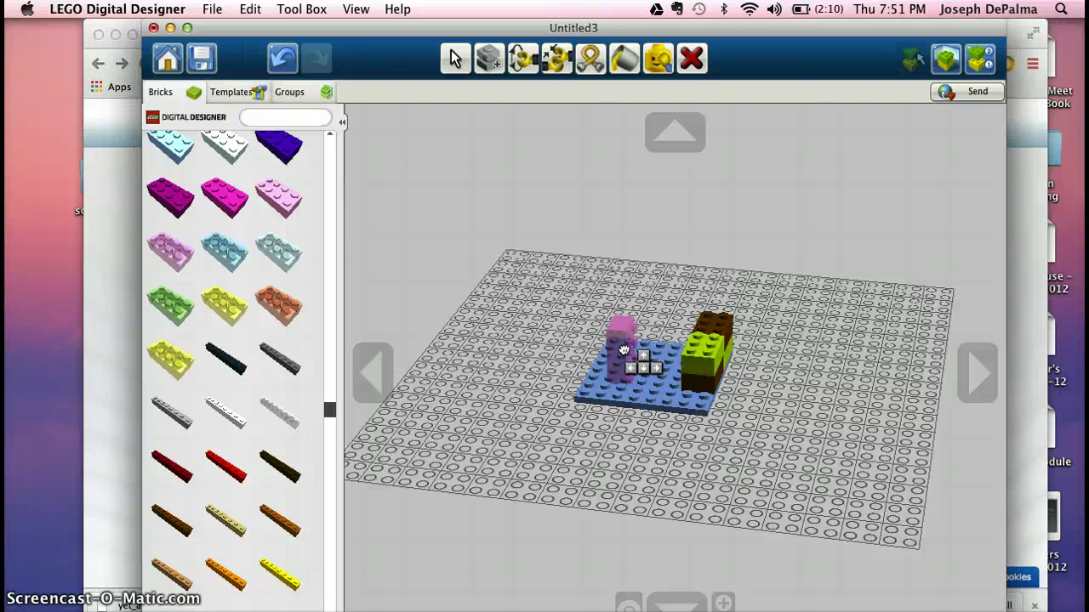
key(Right)
click(622, 351)
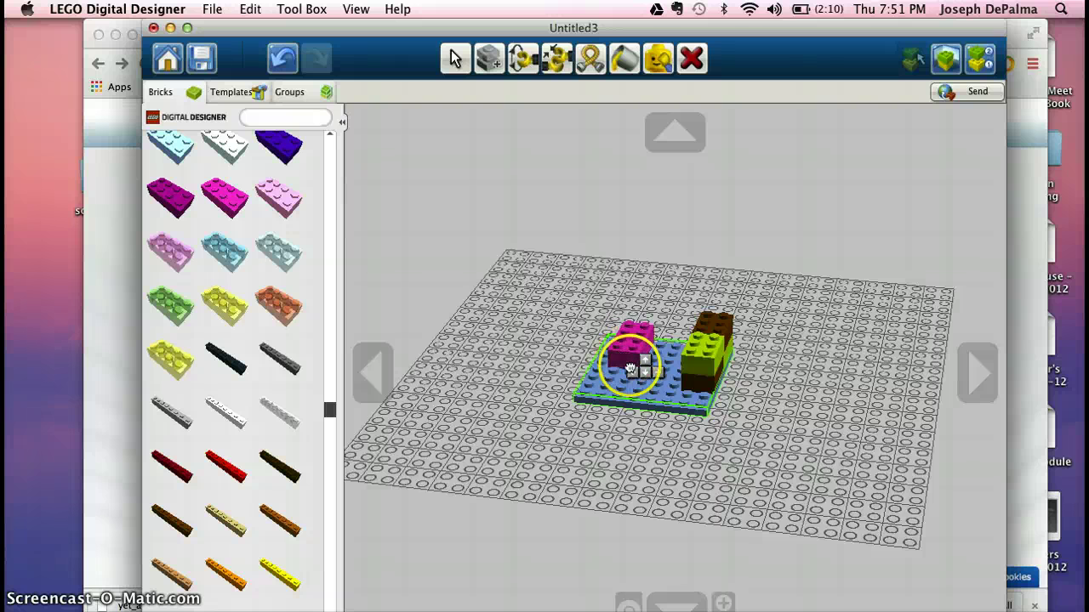
drag(622, 351, 713, 334)
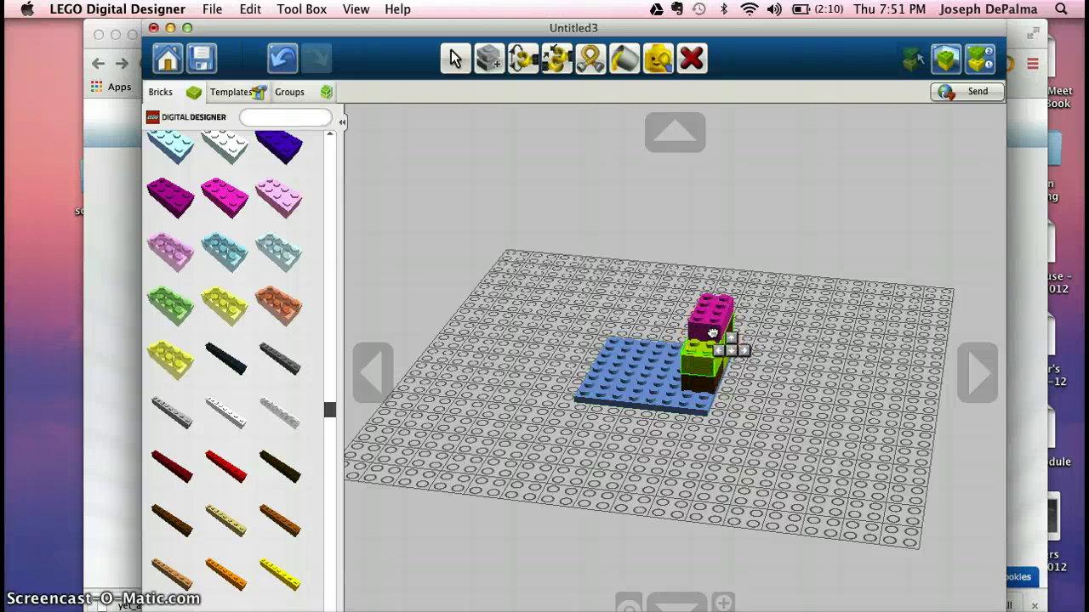
drag(712, 333, 600, 385)
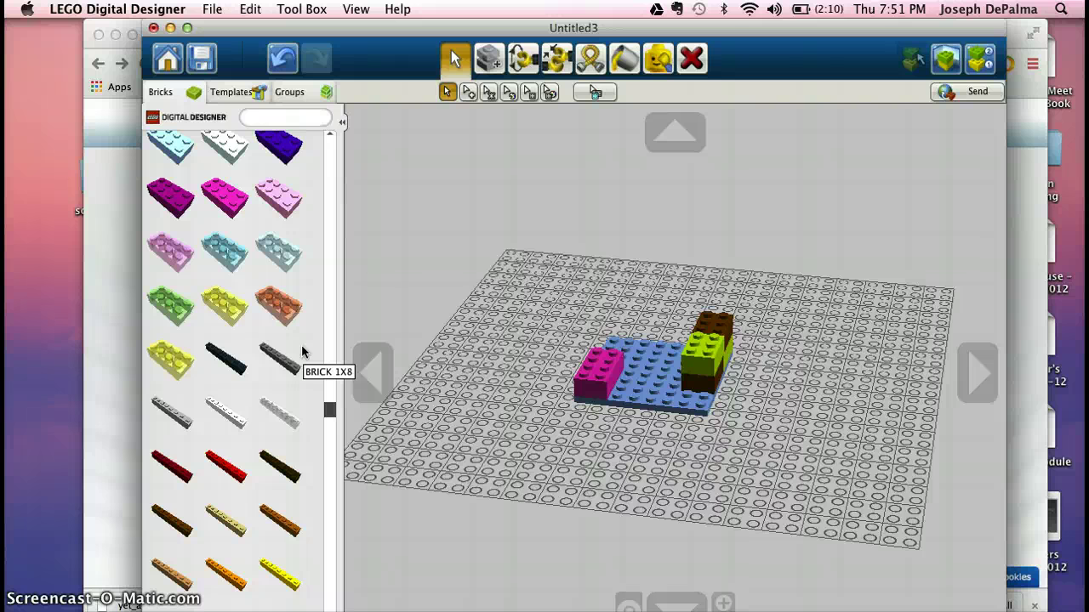
Scroll to the top of the Bricks palette and collapse the 1x1 brick colour group.
scroll(246, 311, up, 5)
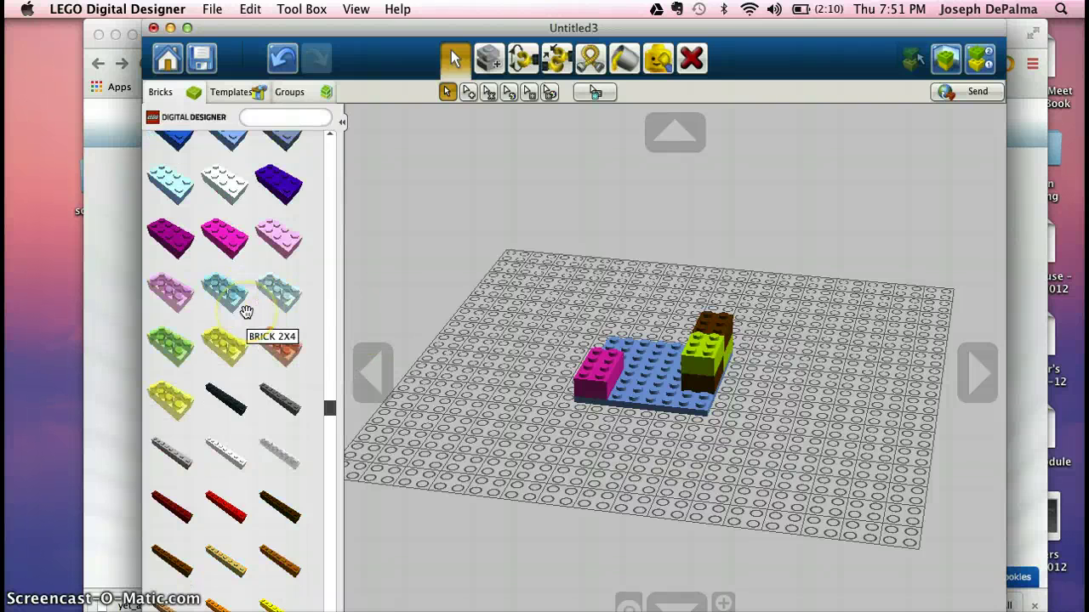
scroll(246, 311, down, 4)
scroll(246, 312, up, 14)
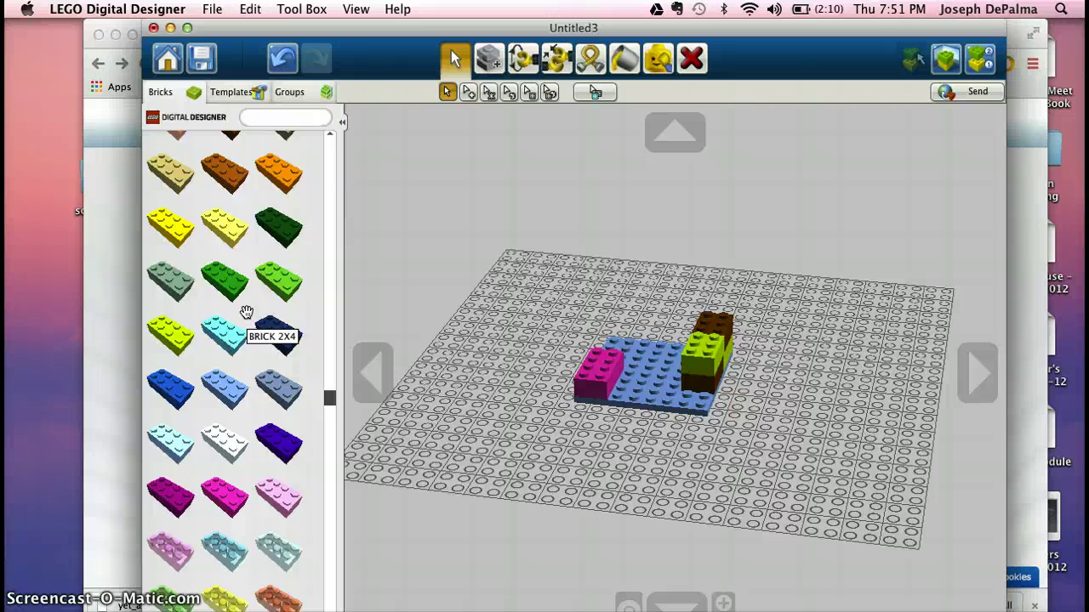
scroll(246, 311, up, 20)
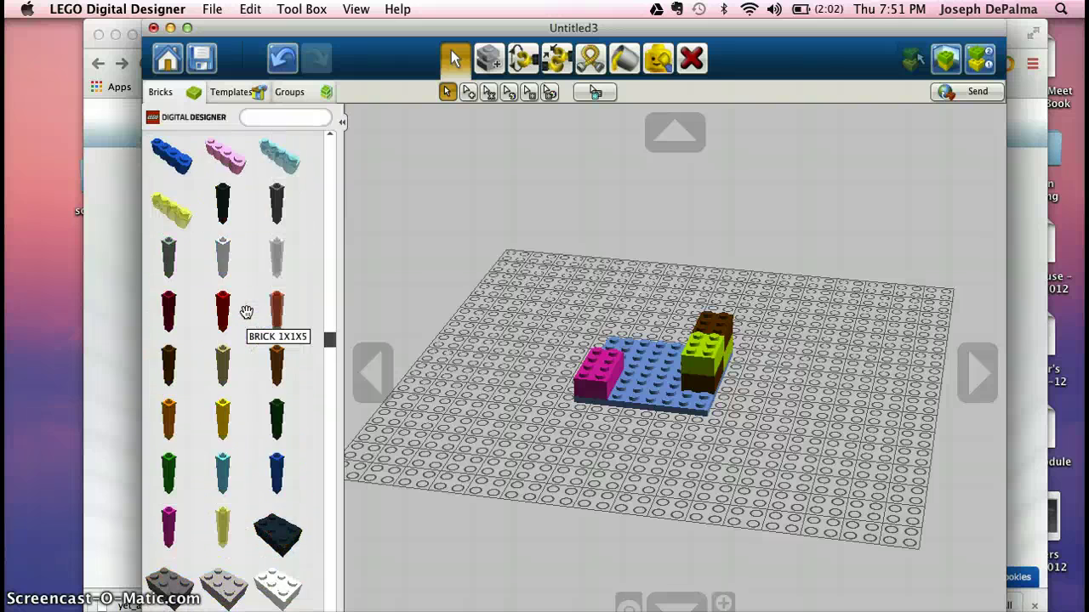
scroll(246, 312, up, 15)
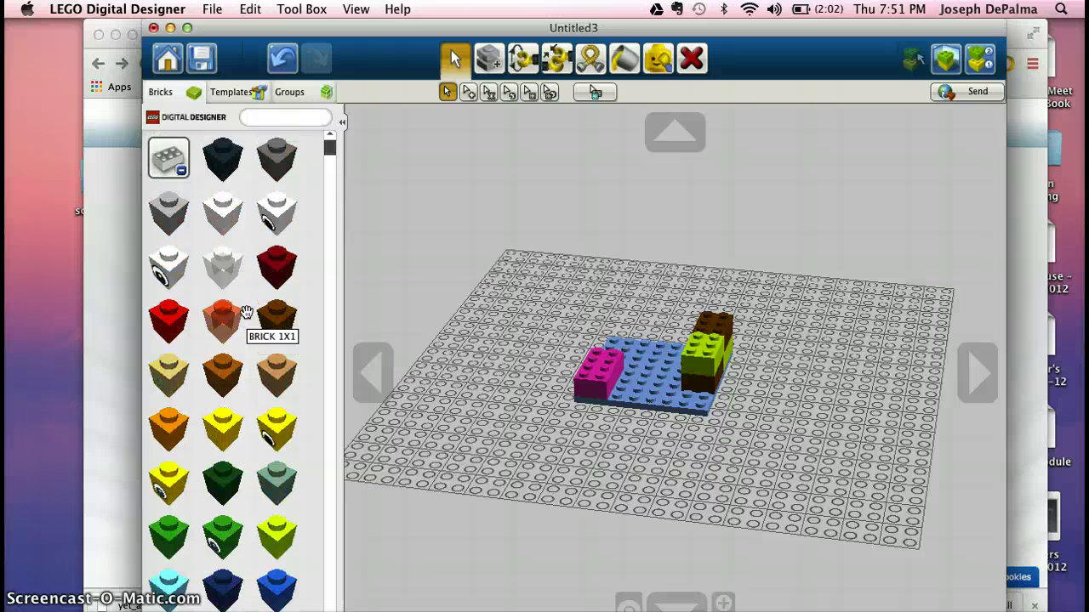
scroll(246, 311, down, 10)
scroll(246, 312, up, 12)
scroll(245, 311, down, 3)
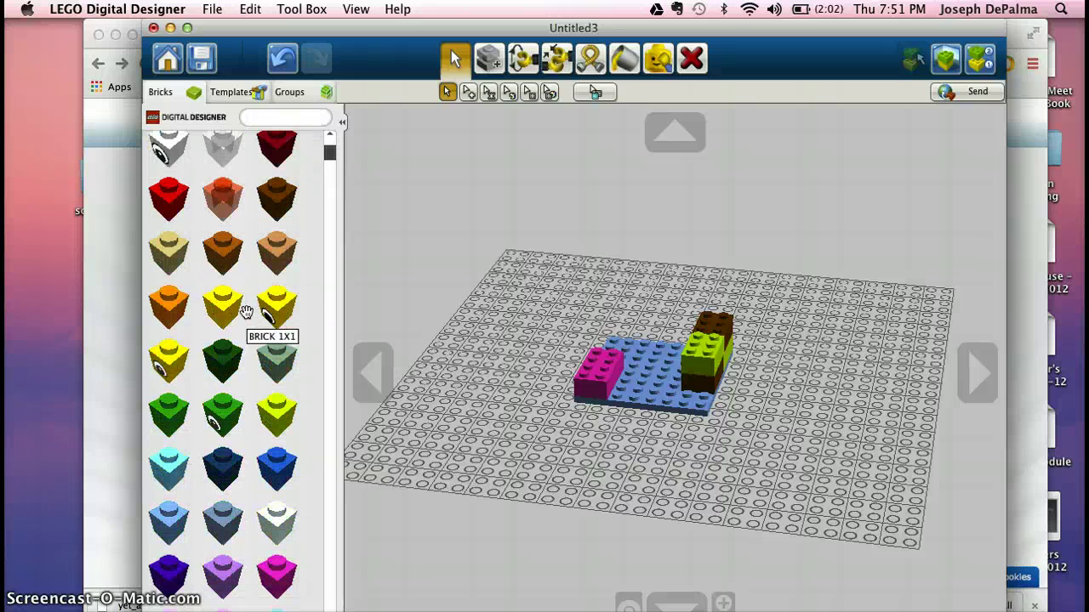
scroll(246, 312, up, 3)
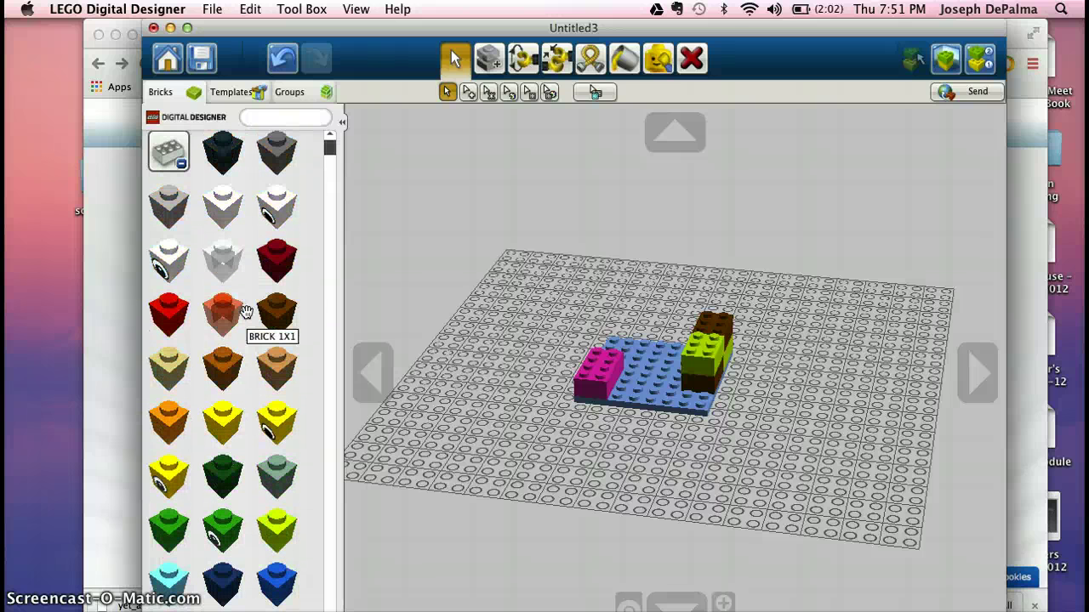
click(181, 170)
Browse the grey part-category thumbnails in the palette.
scroll(223, 293, down, 3)
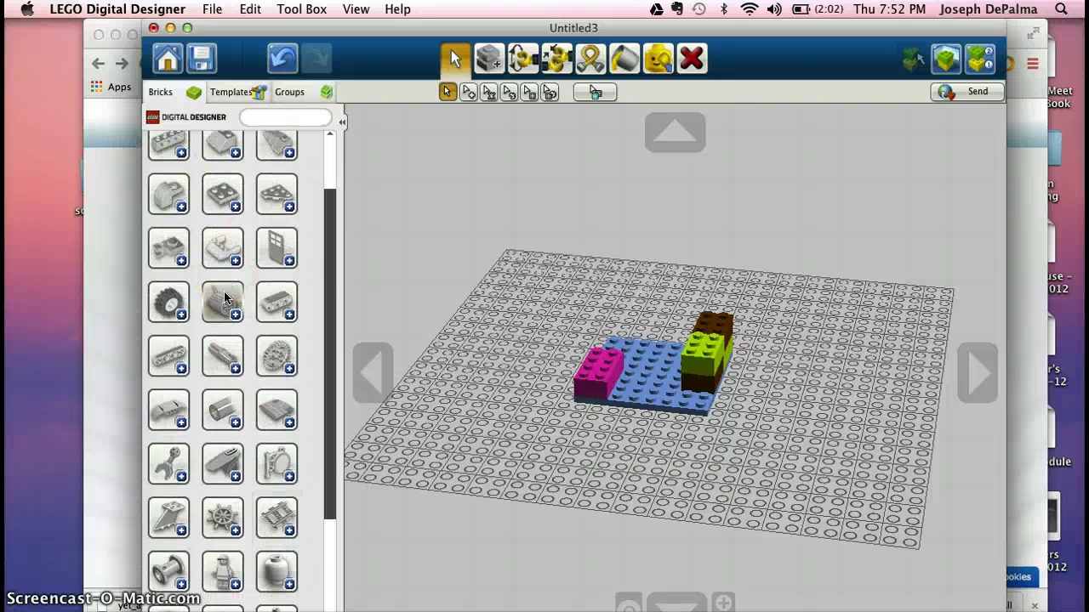
scroll(225, 295, down, 3)
scroll(226, 295, up, 2)
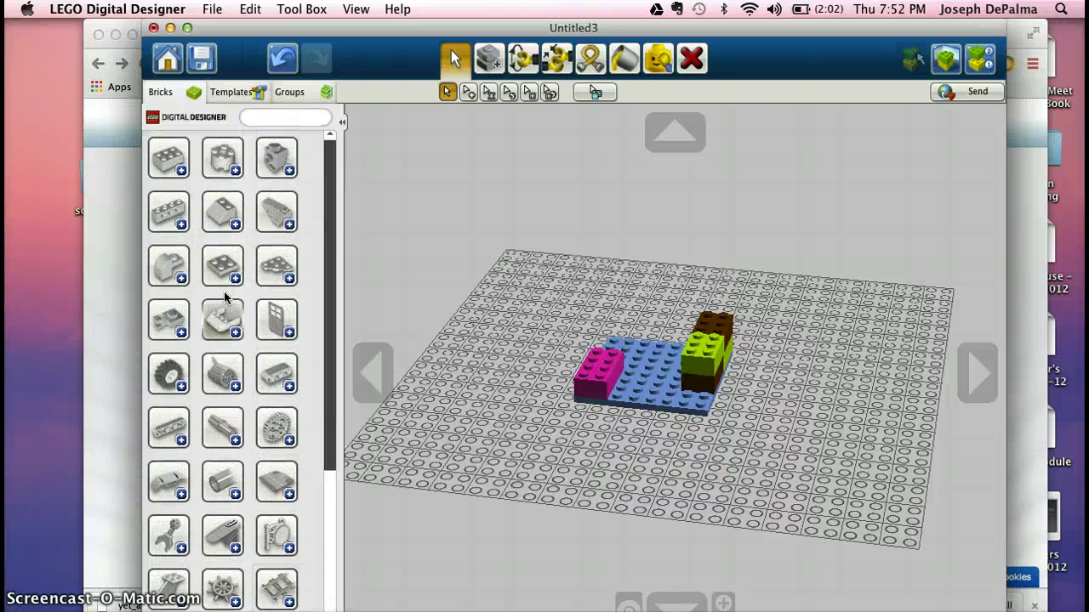
scroll(223, 291, down, 2)
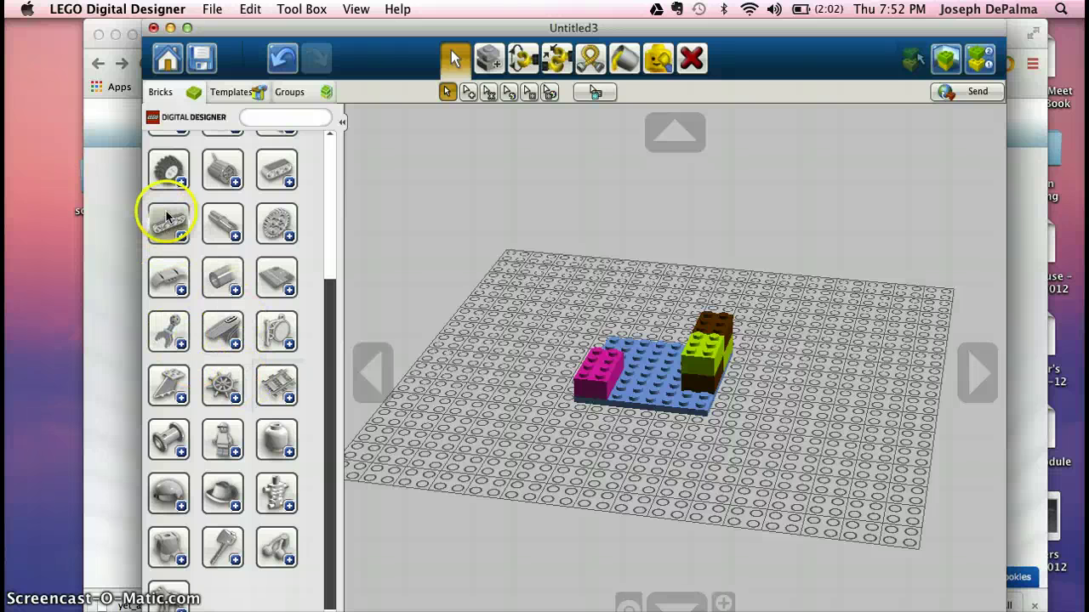
scroll(173, 184, up, 1)
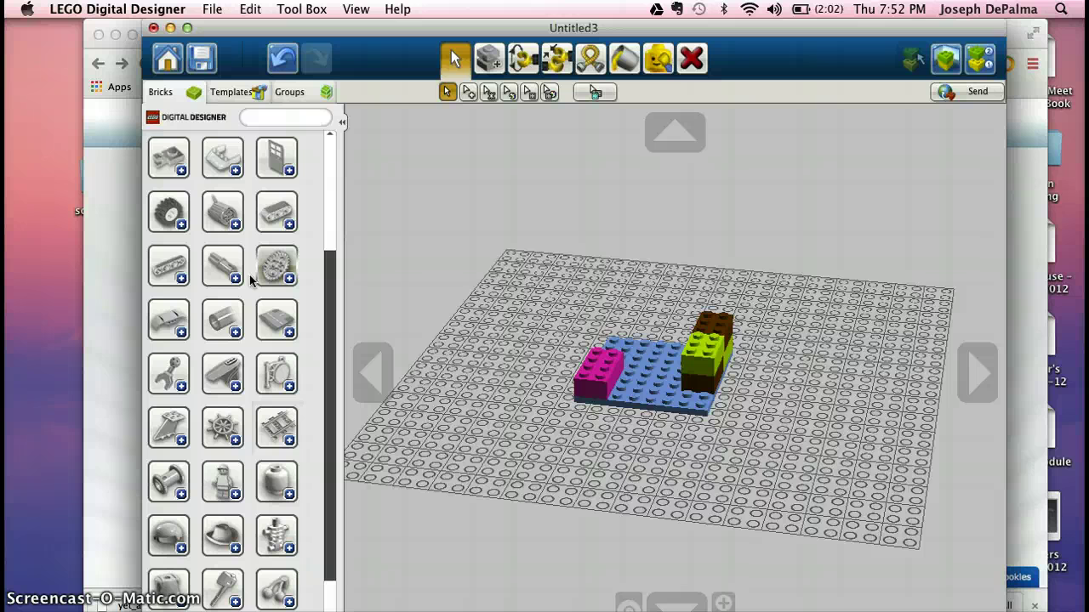
scroll(250, 280, down, 2)
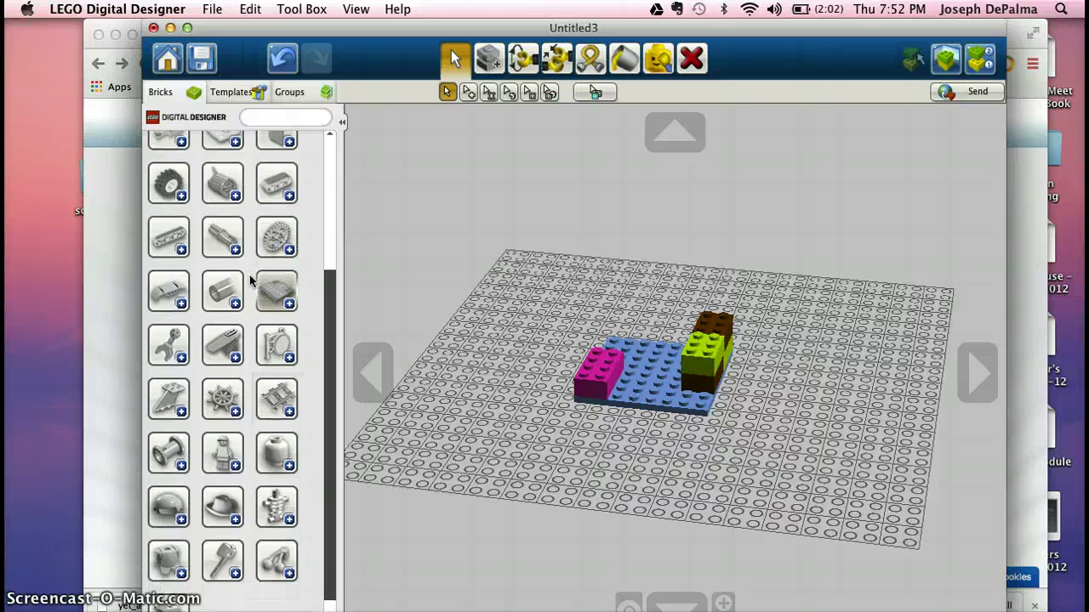
scroll(251, 281, down, 1)
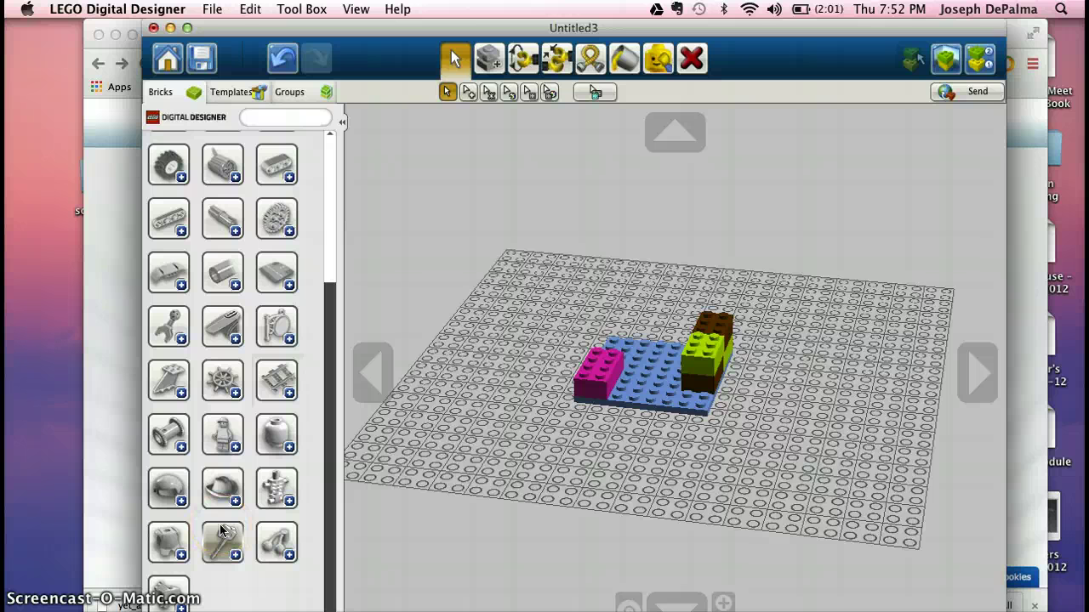
scroll(220, 397, up, 5)
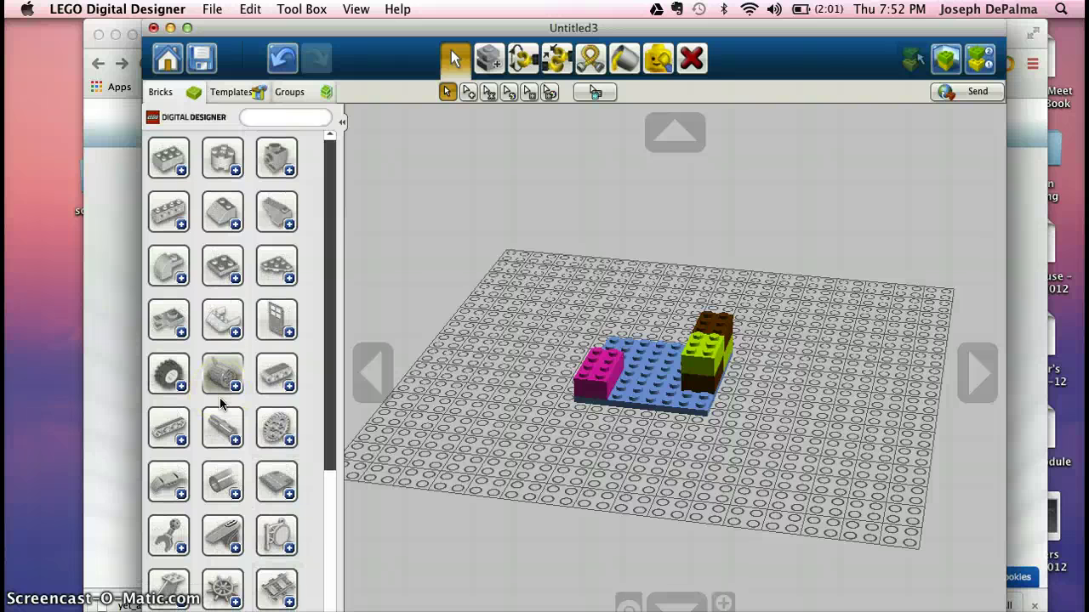